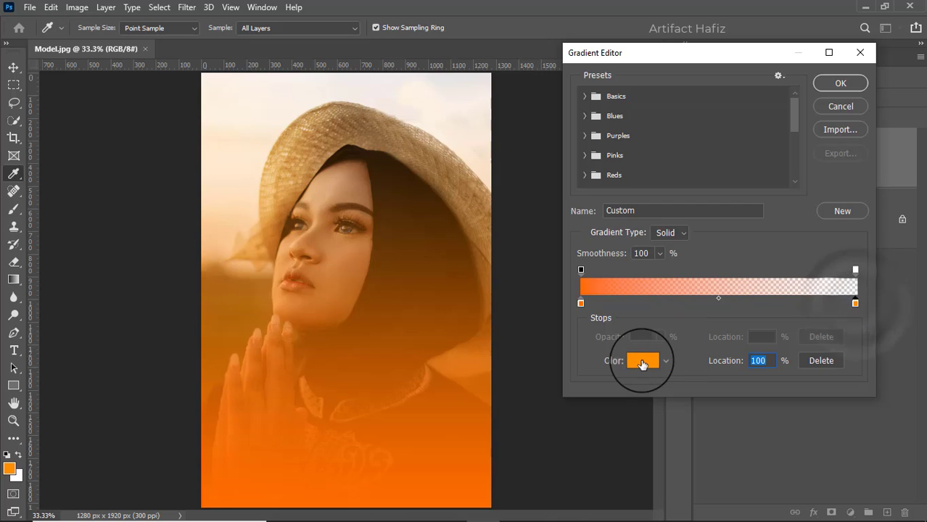
- Set the gradient's end color stop at 100% to white (ffffff), with its opacity stop at 0%, and accept the gradient
left_click(643, 361)
left_click_drag(555, 302, 475, 209)
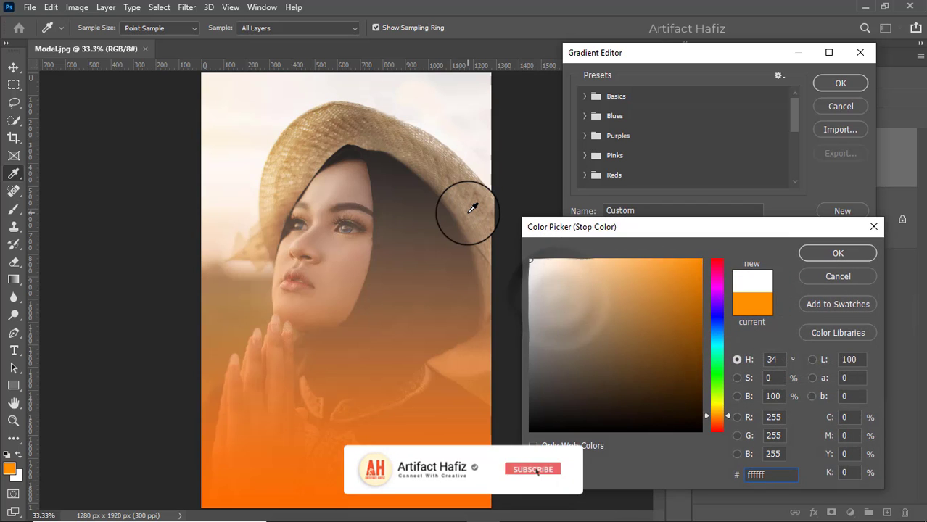
left_click(820, 254)
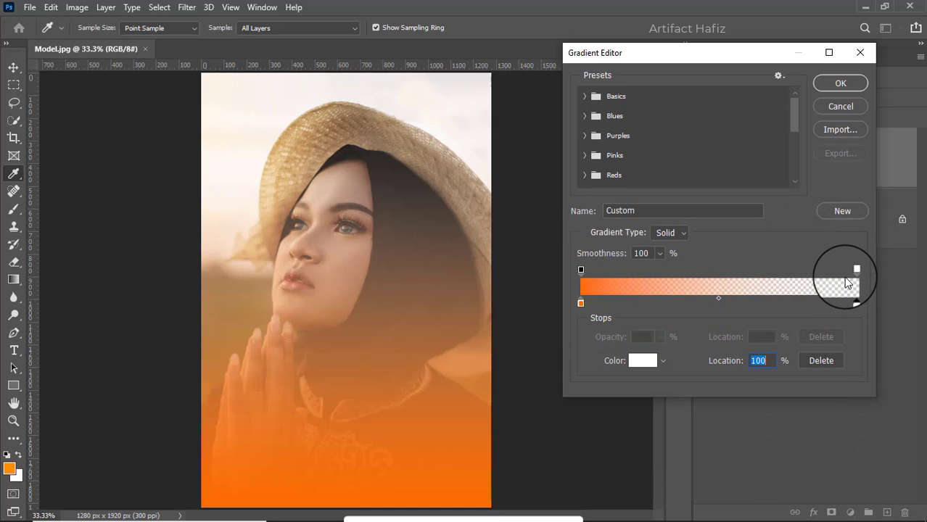
left_click(856, 269)
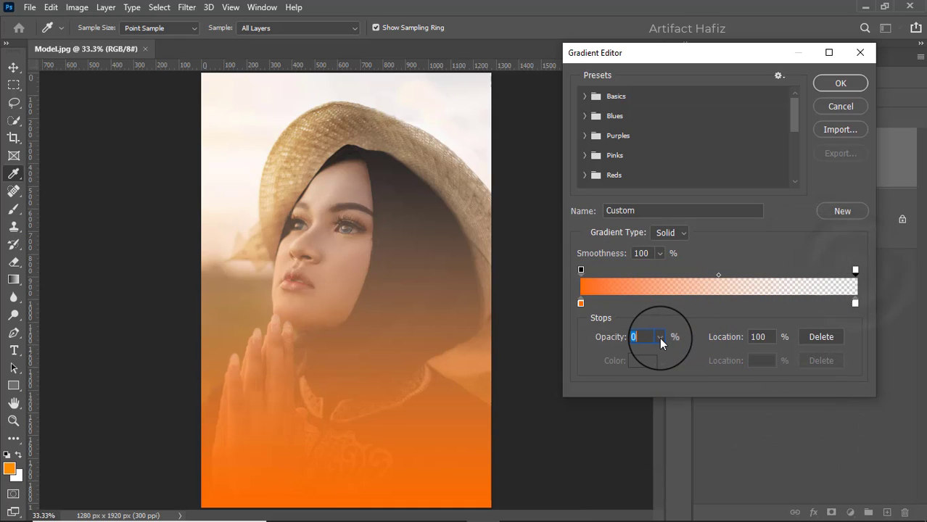
left_click(659, 338)
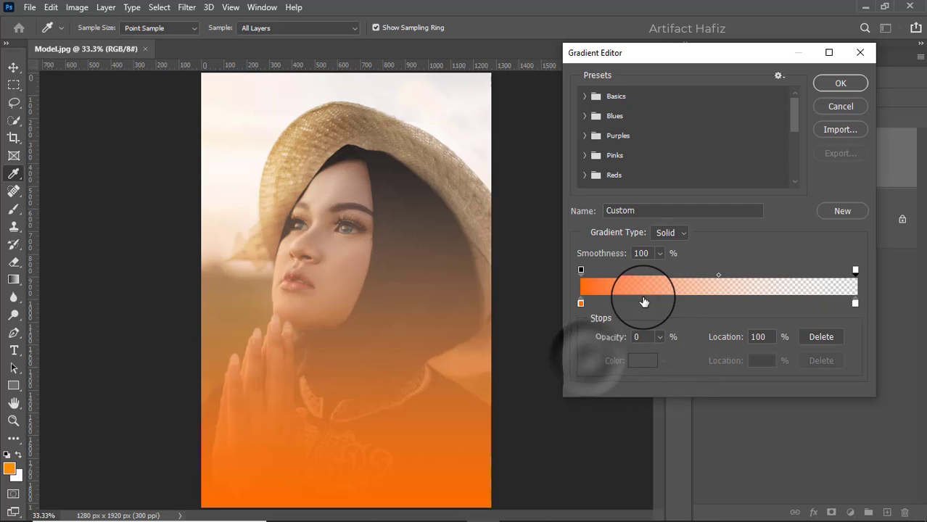
left_click(839, 85)
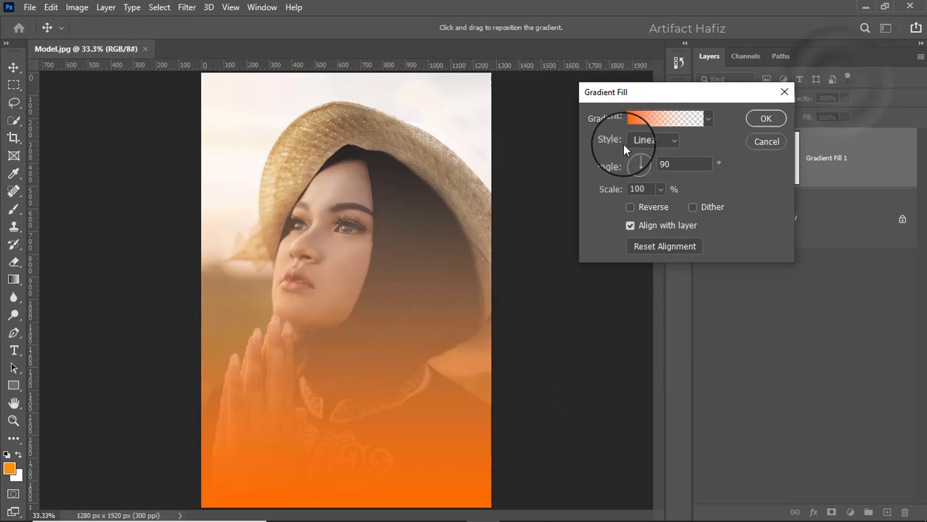
- Reverse the gradient fill so the orange starts at the image's top edge, and convert its layer for smart filters
left_click(629, 208)
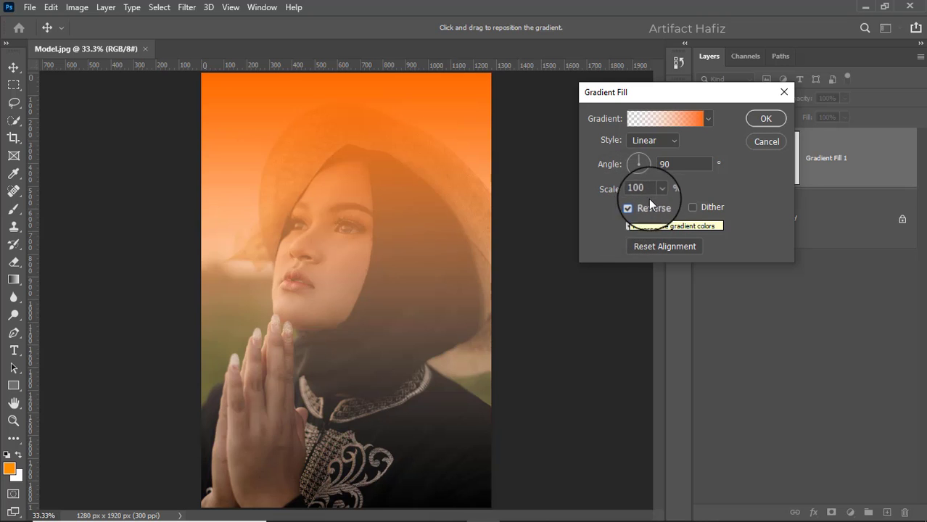
left_click(765, 118)
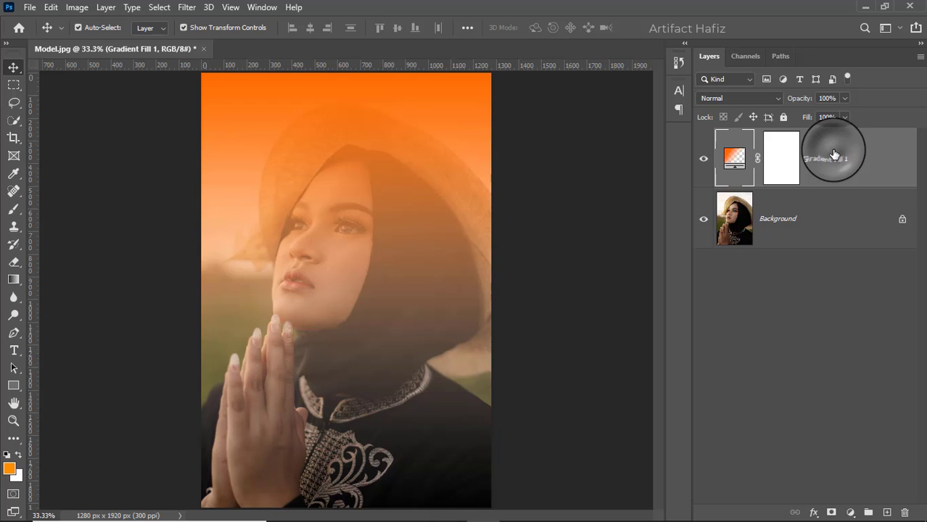
left_click(188, 9)
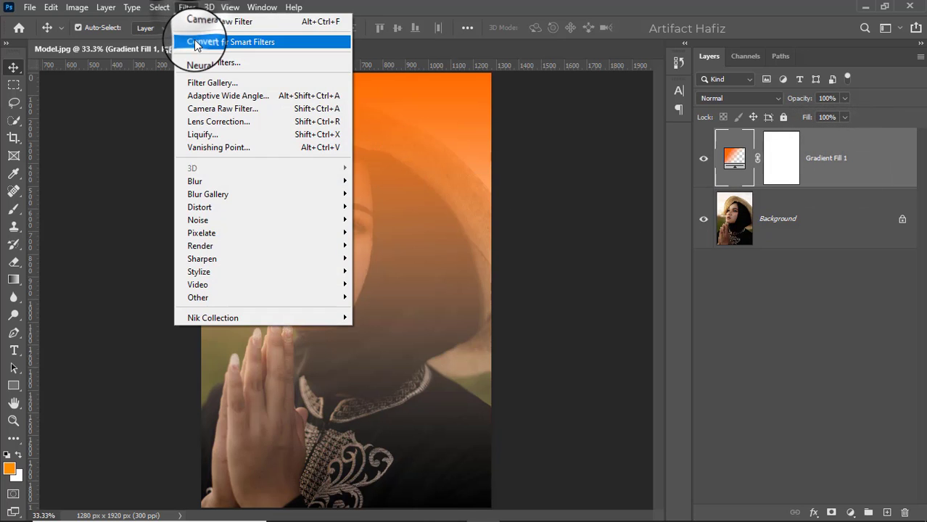
left_click(196, 43)
- Scale the gradient layer to 109.12% and shift it upward to X 640 px, Y 571.09 px, keeping it centred horizontally
scroll(357, 240, "down", 5)
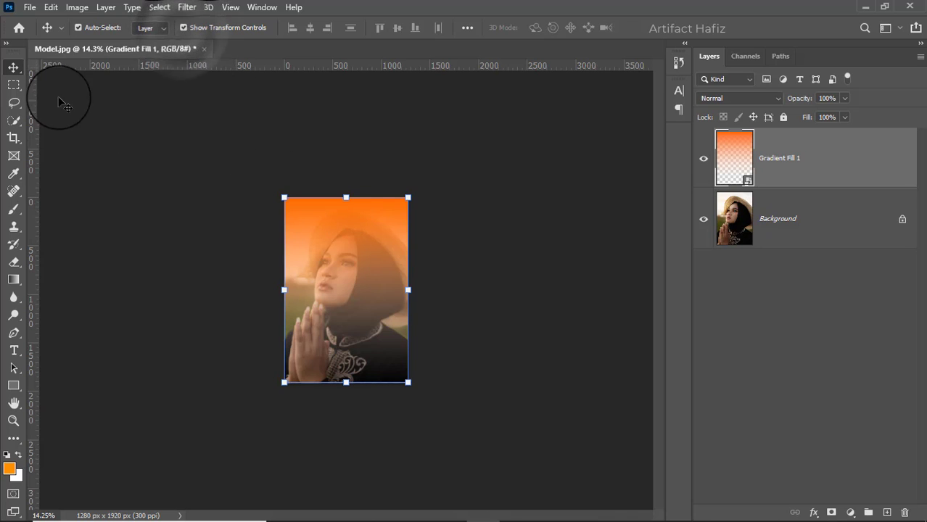
left_click(182, 28)
left_click(180, 28)
left_click_drag(345, 196, 358, 89)
left_click_drag(358, 157, 365, 190)
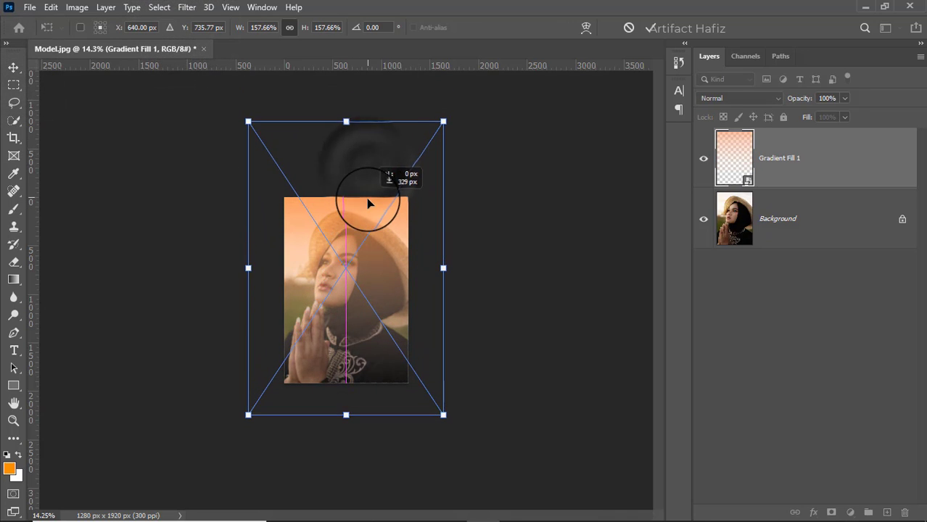
left_click_drag(345, 416, 346, 327)
left_click_drag(355, 278, 355, 310)
scroll(363, 293, "up", 4)
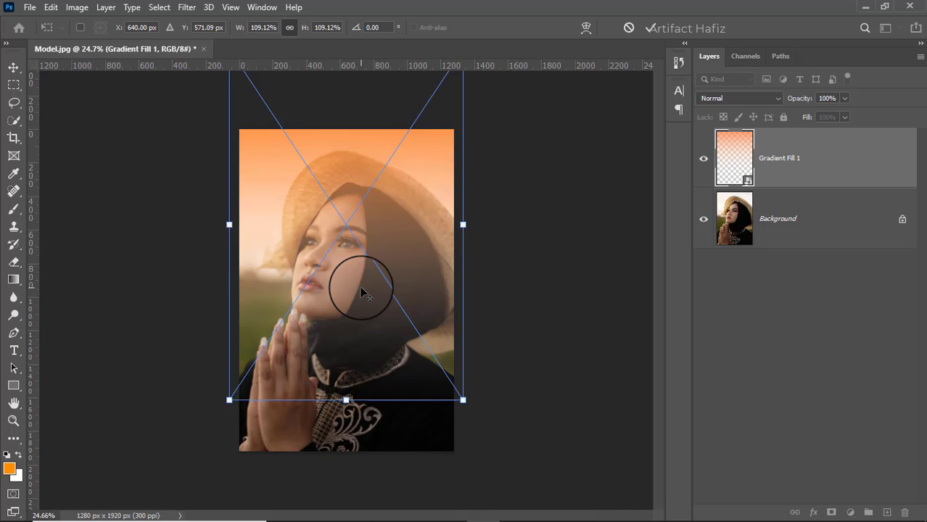
scroll(363, 292, "up", 1)
left_click(646, 29)
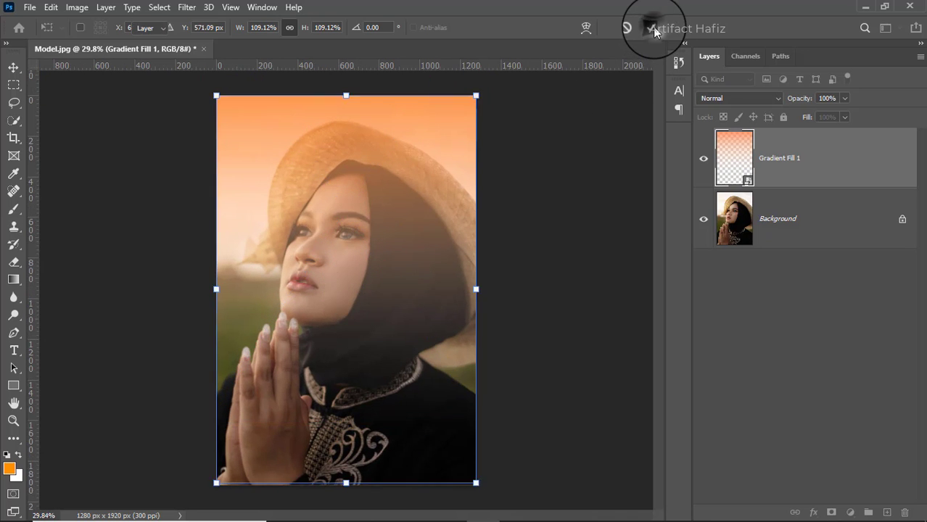
- Lower the gradient layer's opacity to 77% and add a white layer mask to it
left_click(846, 98)
left_click_drag(830, 111, 832, 116)
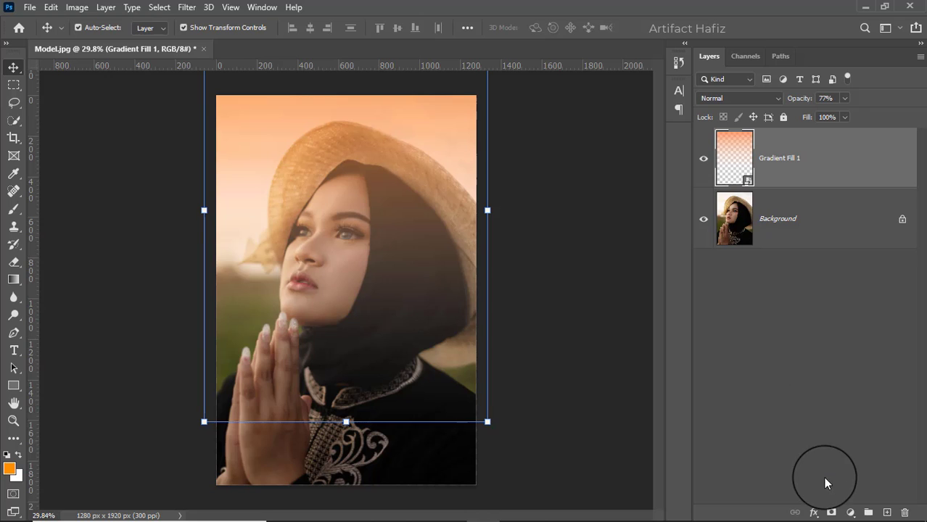
left_click(832, 512)
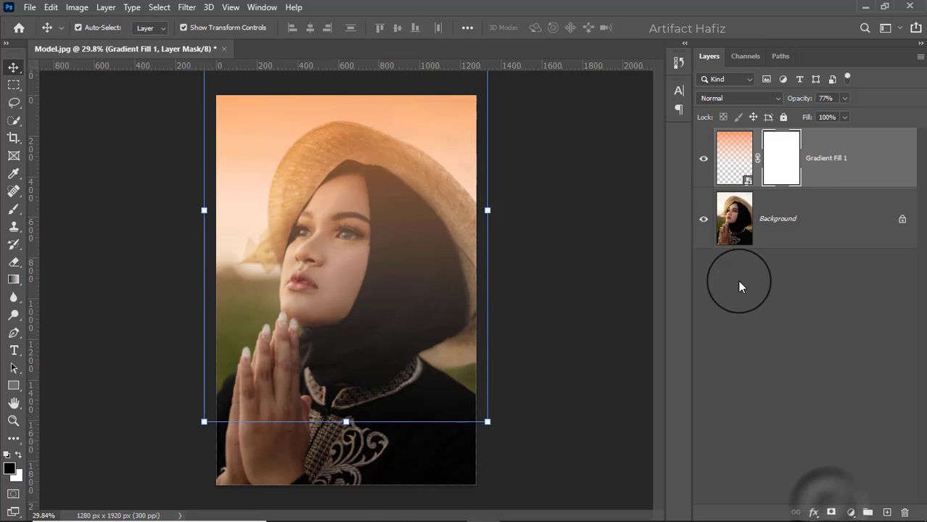
- Prepare a Soft Round brush at 600 px with 0% hardness and 100% opacity for painting black on the mask
left_click(14, 210)
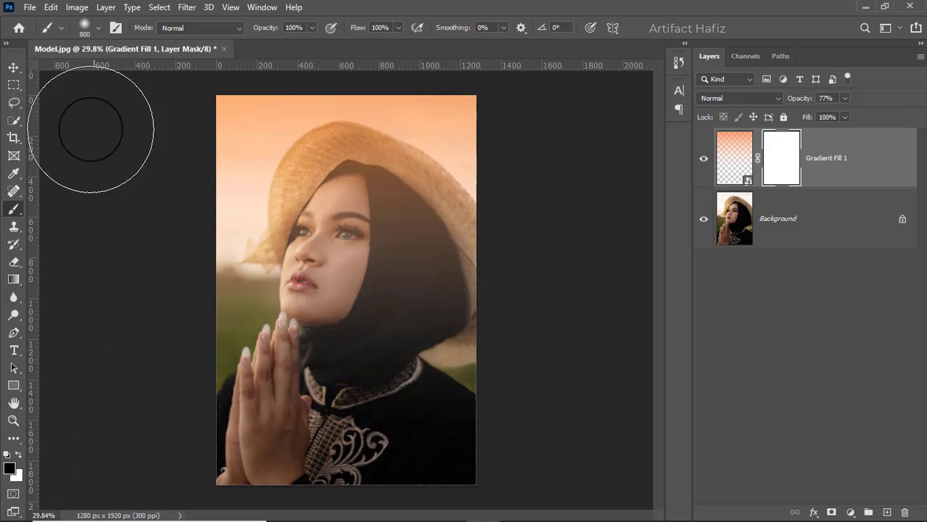
left_click(98, 28)
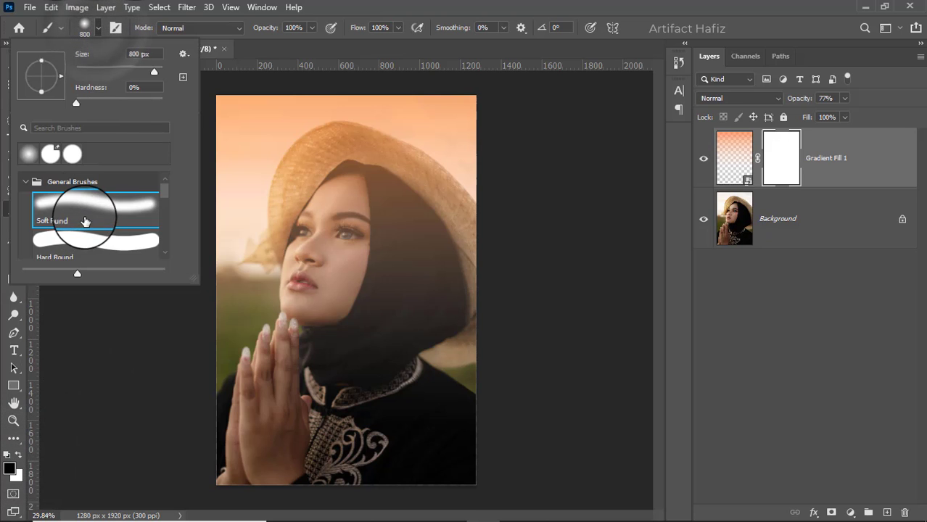
left_click(78, 217)
left_click(312, 29)
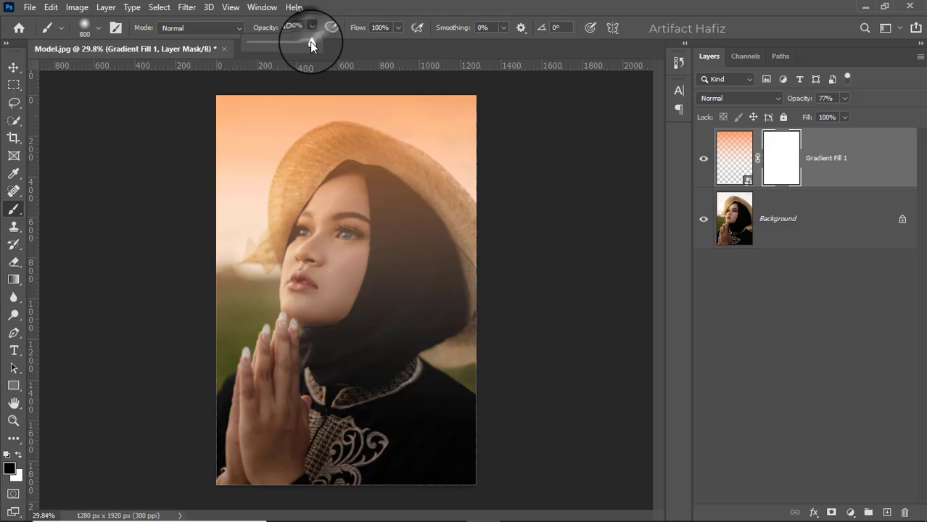
left_click(362, 8)
key("bracketleft")
key("bracketleft")
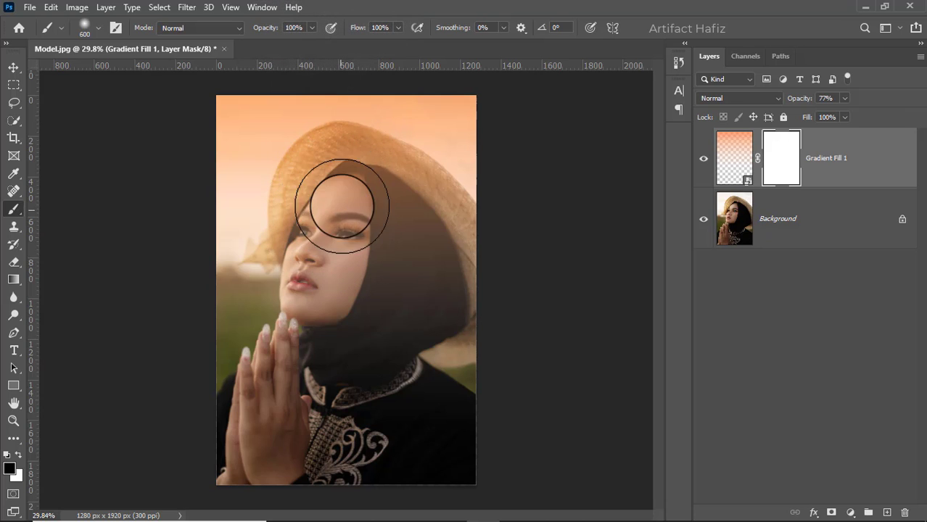
- Try a black stroke at full brush opacity over the model's face on the gradient mask, and undo it
left_click_drag(346, 204, 309, 309)
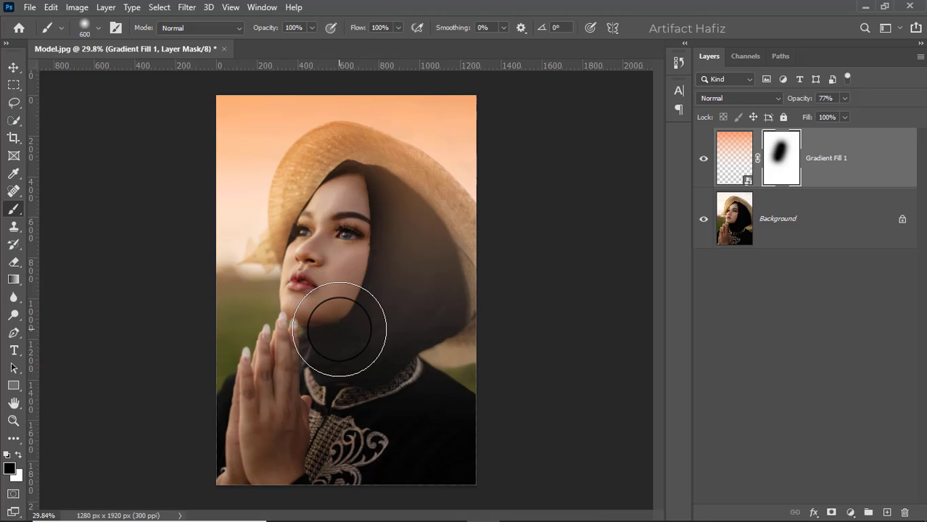
key("ctrl+z")
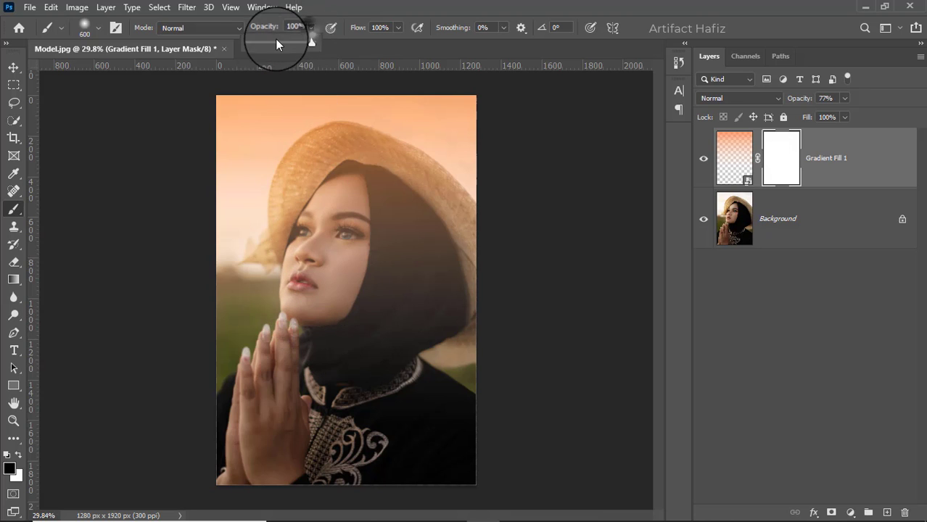
- Paint the gradient mask with black at 15% brush opacity over the face, headscarf, hands and clothing to remove the haze
left_click_drag(262, 42, 259, 48)
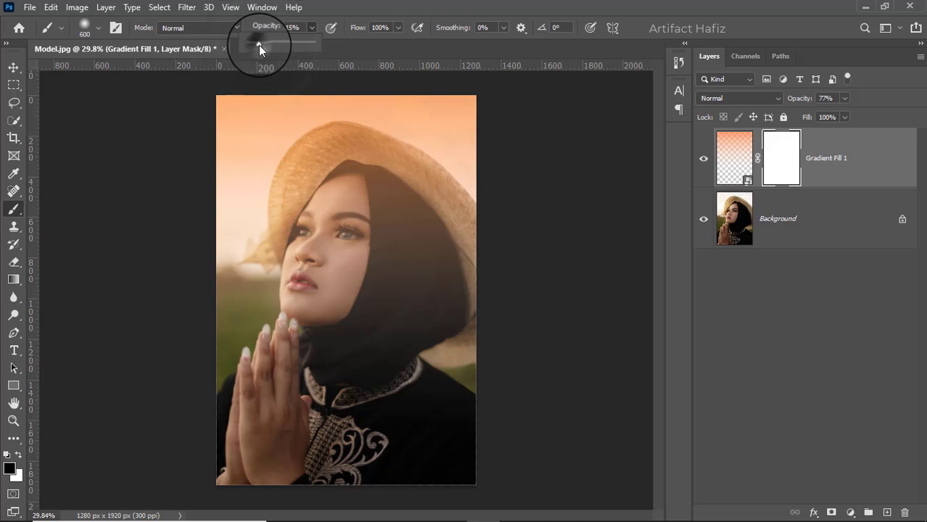
left_click_drag(338, 193, 313, 319)
left_click_drag(342, 225, 314, 299)
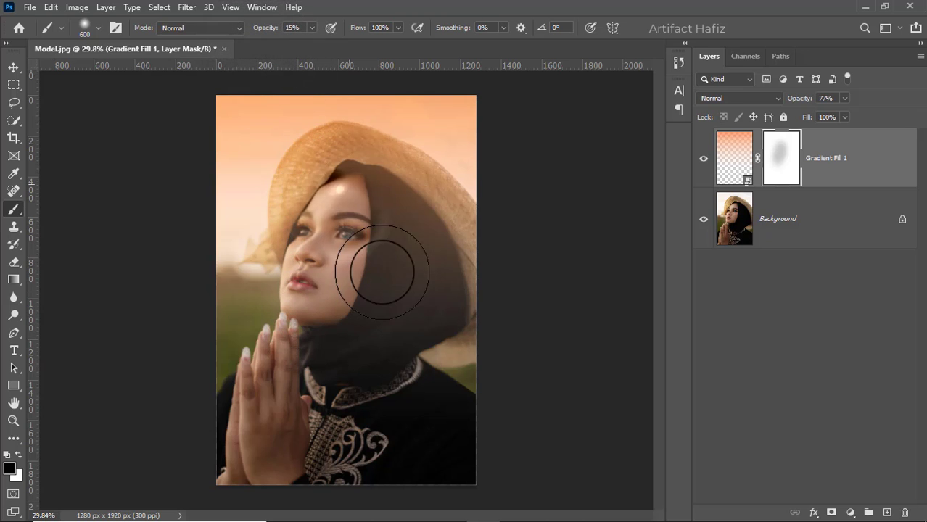
mouse_move(382, 272)
left_mouse_down()
mouse_move(328, 355)
mouse_move(327, 227)
mouse_move(316, 354)
mouse_move(316, 228)
mouse_move(269, 416)
mouse_move(345, 313)
mouse_move(340, 220)
mouse_move(276, 415)
mouse_move(345, 219)
mouse_move(368, 197)
mouse_move(320, 338)
mouse_move(253, 477)
mouse_move(322, 396)
mouse_move(332, 233)
mouse_move(353, 186)
mouse_move(383, 243)
mouse_move(248, 455)
mouse_move(260, 402)
mouse_move(298, 388)
mouse_move(425, 251)
mouse_move(404, 521)
mouse_move(392, 466)
mouse_move(408, 272)
mouse_move(462, 320)
mouse_move(473, 441)
mouse_move(398, 269)
mouse_move(425, 415)
mouse_move(409, 439)
mouse_move(415, 324)
mouse_move(433, 242)
mouse_move(354, 518)
mouse_move(381, 326)
mouse_move(400, 368)
mouse_move(397, 468)
mouse_move(414, 290)
mouse_move(414, 430)
mouse_move(368, 484)
mouse_move(254, 438)
mouse_move(309, 445)
mouse_move(449, 403)
left_mouse_up()
- Compare the portrait with and without the masked gradient layer
scroll(452, 401, "up", 1)
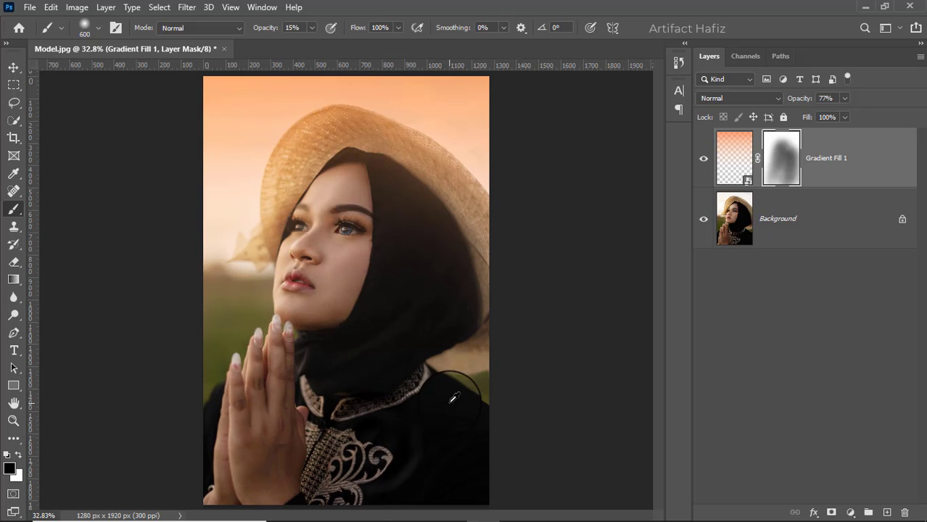
left_click(704, 159)
left_click(704, 159)
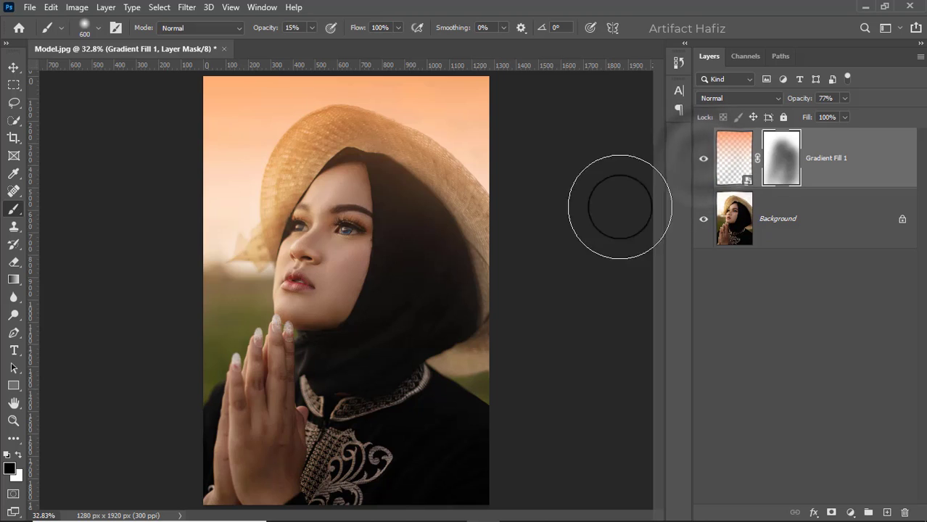
scroll(528, 254, "down", 2)
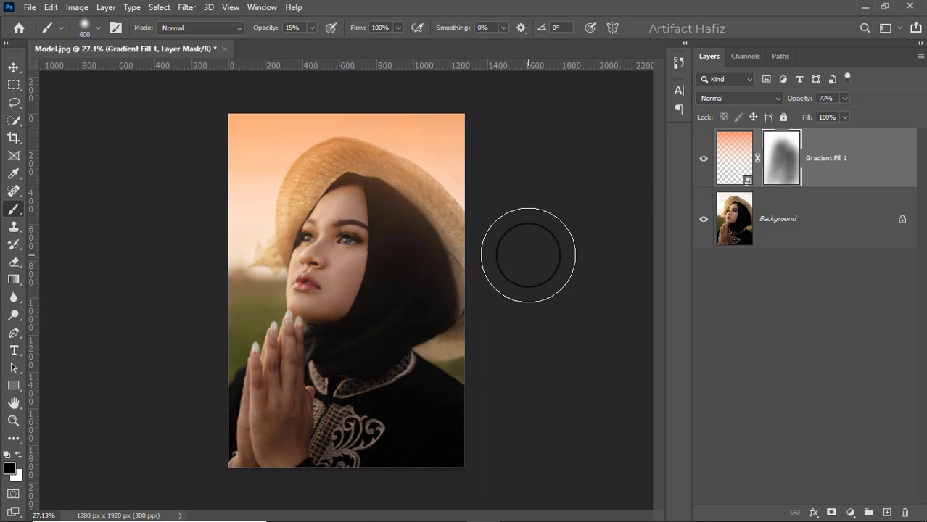
- Stamp all visible layers into a new layer on top and convert it for smart filters
left_click(826, 152)
key("ctrl+alt+shift+e")
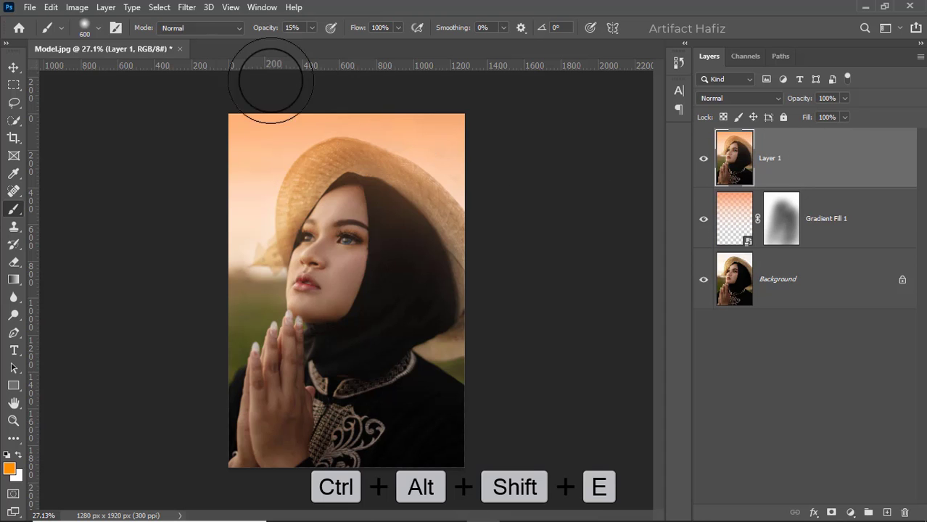
left_click(187, 8)
left_click(194, 42)
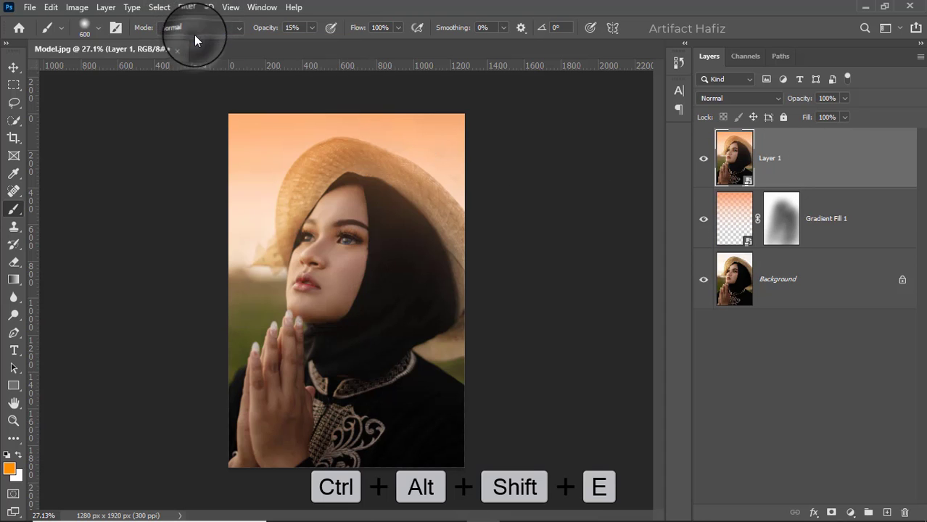
- Start the Camera Raw Filter on the merged layer and set Temperature to +3 and Tint to +3
left_click(187, 8)
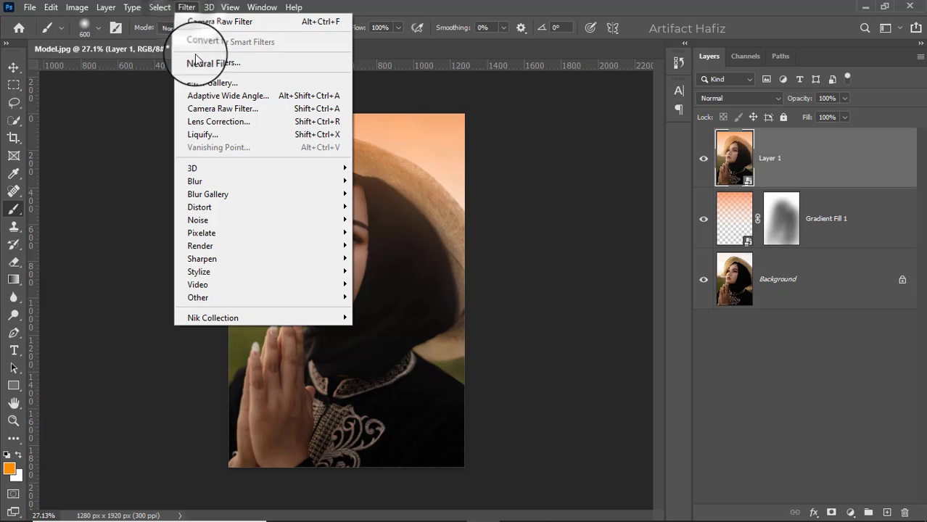
left_click(207, 109)
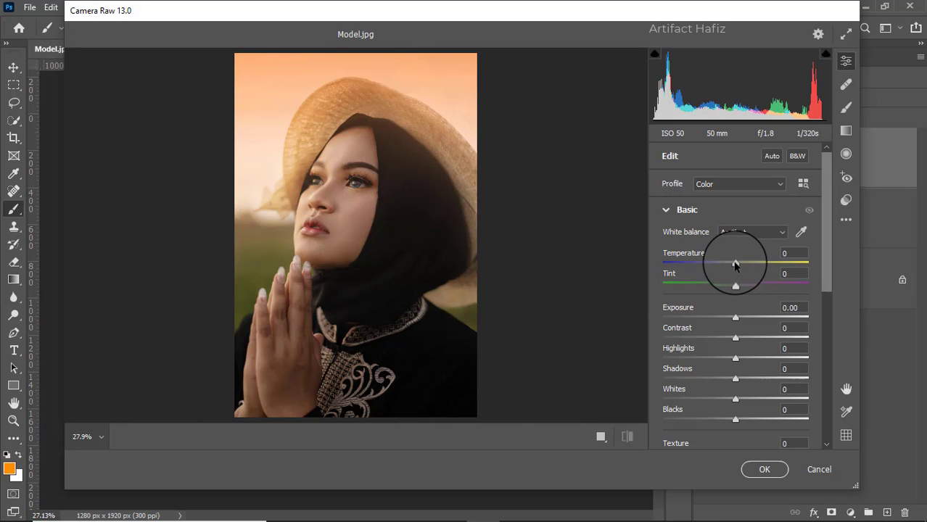
left_click_drag(736, 263, 738, 282)
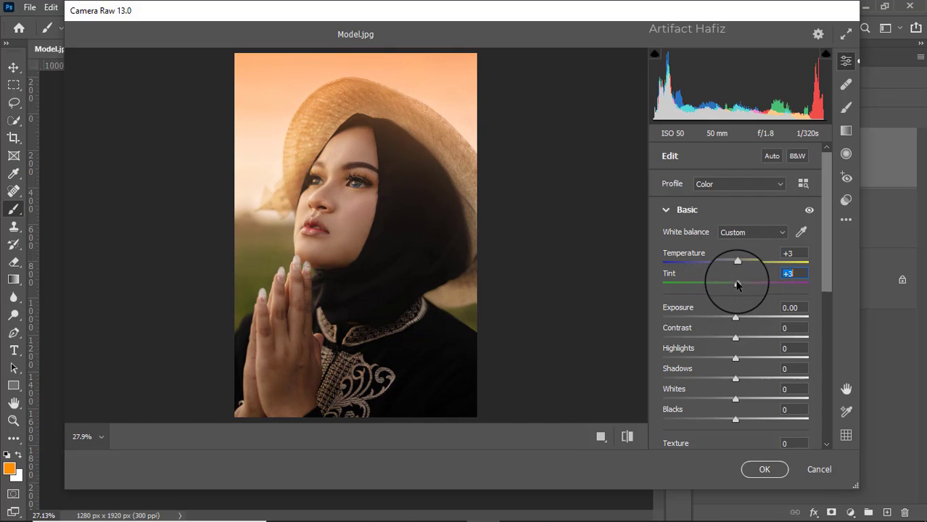
- Set Exposure to -0.20, Contrast to -9, Highlights to -9, Whites to +21 and Blacks to -13
left_click_drag(736, 319, 733, 322)
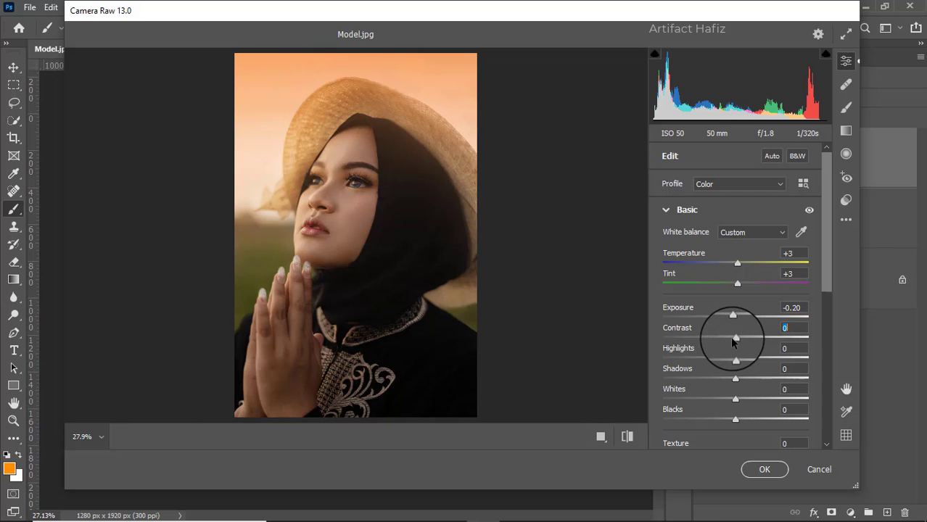
mouse_move(733, 342)
left_mouse_down()
mouse_move(752, 361)
mouse_move(727, 358)
mouse_move(748, 365)
mouse_move(697, 364)
mouse_move(725, 358)
left_mouse_up()
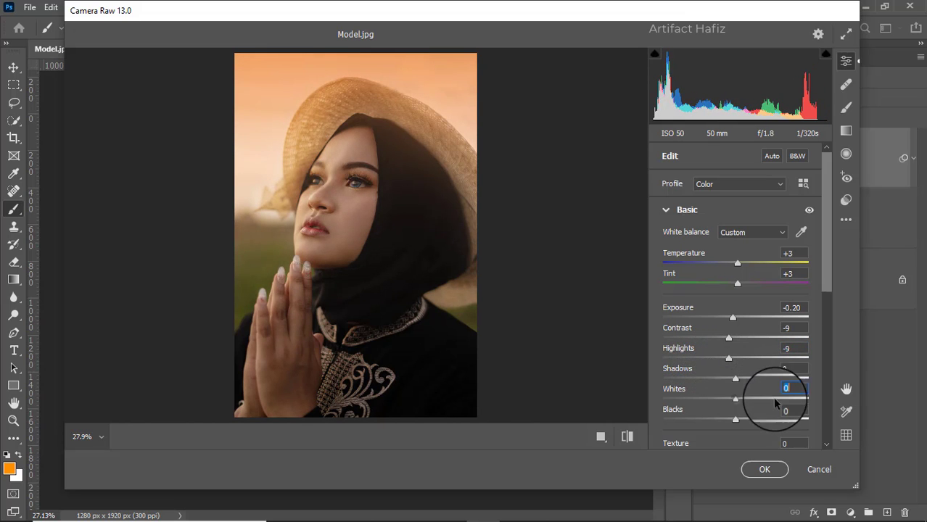
left_click_drag(775, 403, 736, 425)
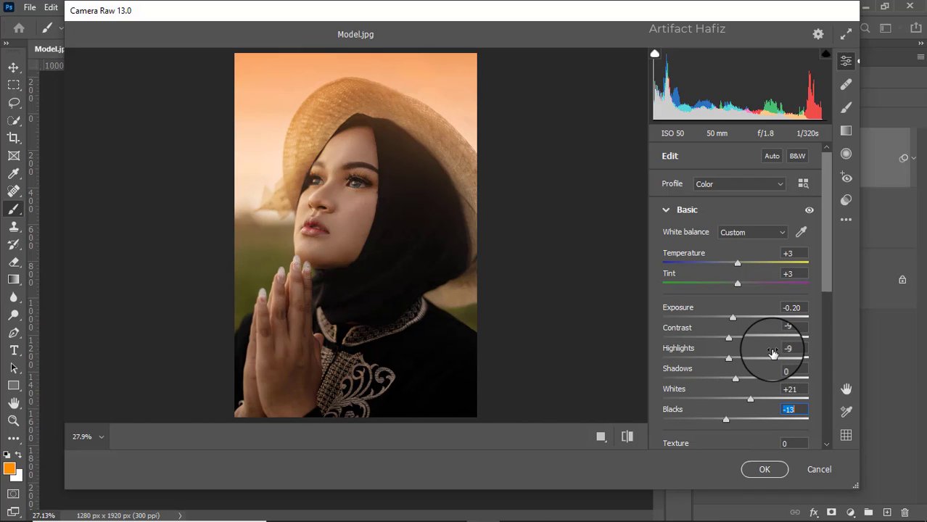
- Set Texture to -4, Clarity to +4 and Dehaze to +2 in the Basic adjustments
scroll(772, 337, "down", 5)
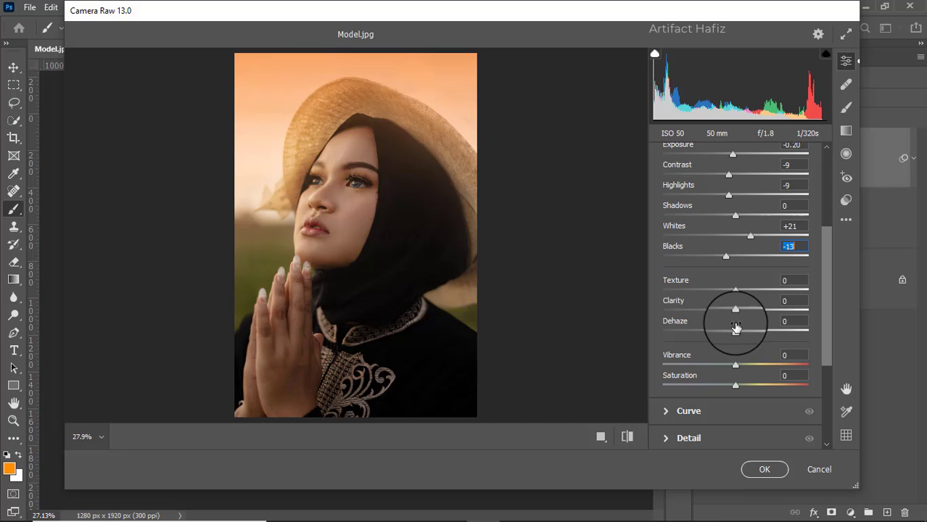
mouse_move(734, 290)
left_mouse_down()
mouse_move(723, 293)
mouse_move(742, 293)
mouse_move(729, 295)
left_mouse_up()
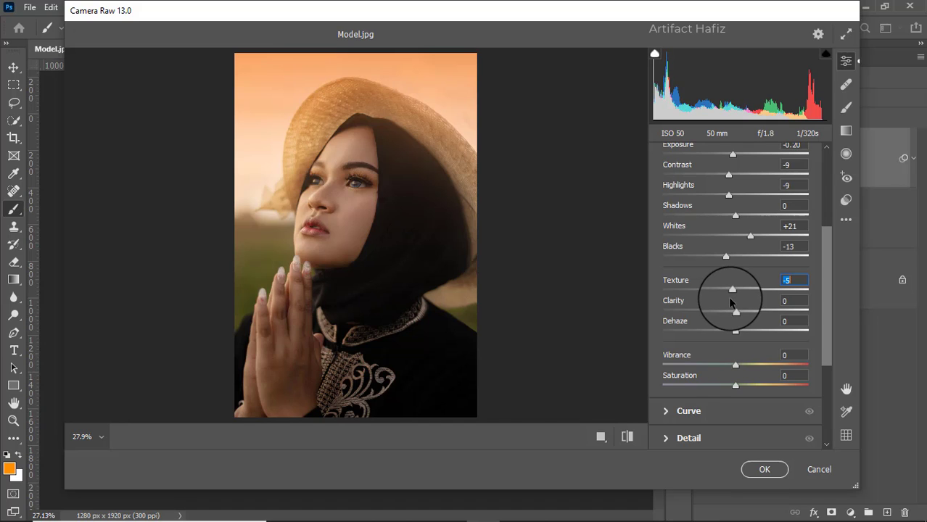
left_click_drag(736, 313, 736, 340)
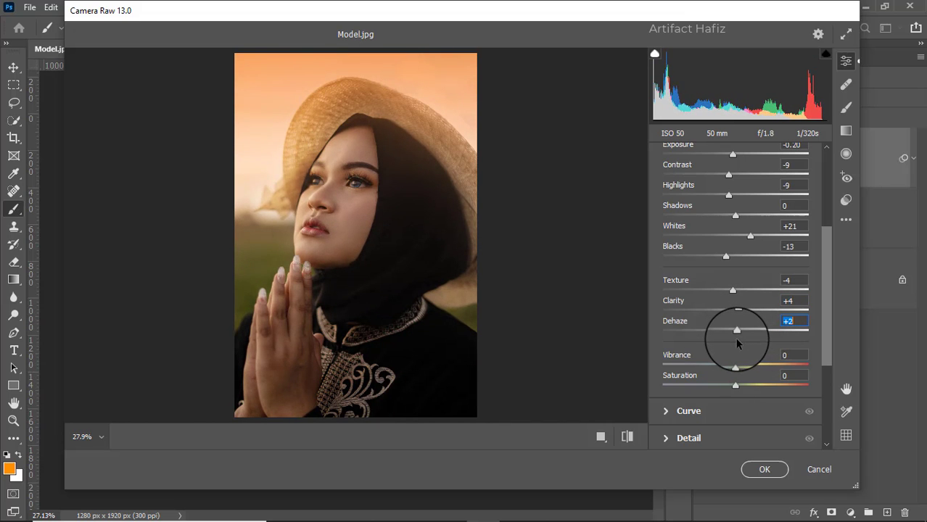
- Shape the main point curve into a gentle S with points at input 70, output 61 and input 192, output 199
scroll(755, 341, "down", 3)
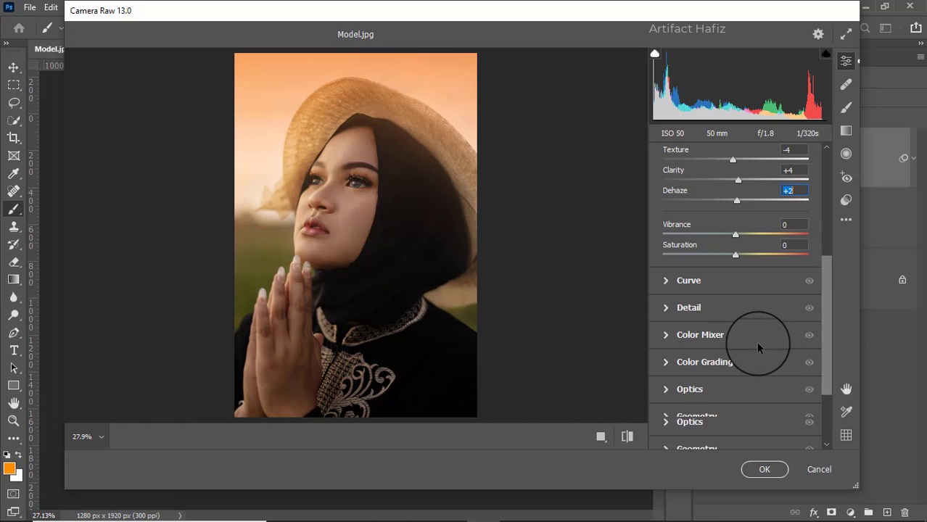
left_click(666, 281)
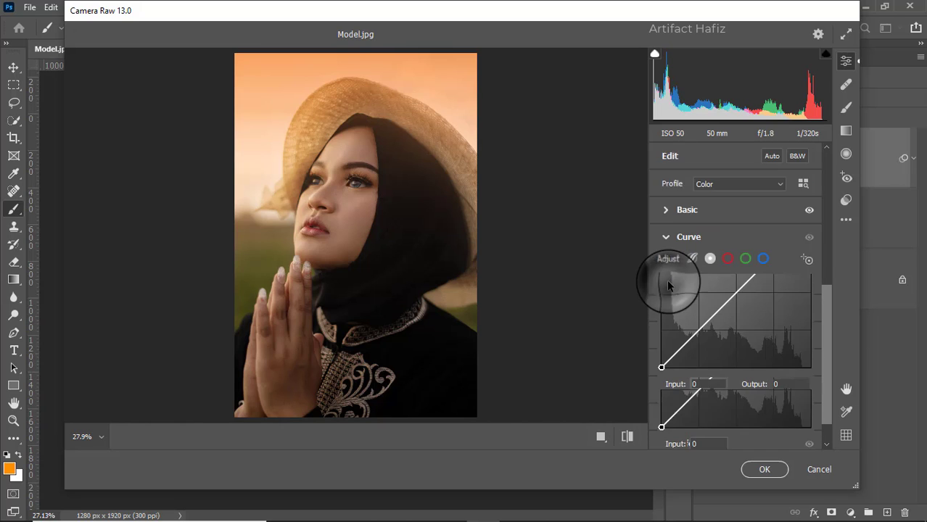
left_click_drag(698, 329, 702, 332)
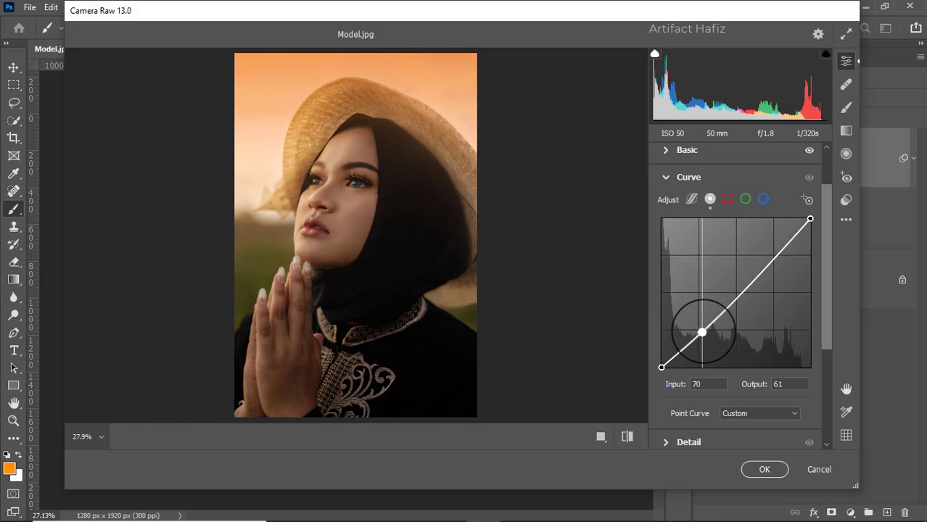
left_click(774, 252)
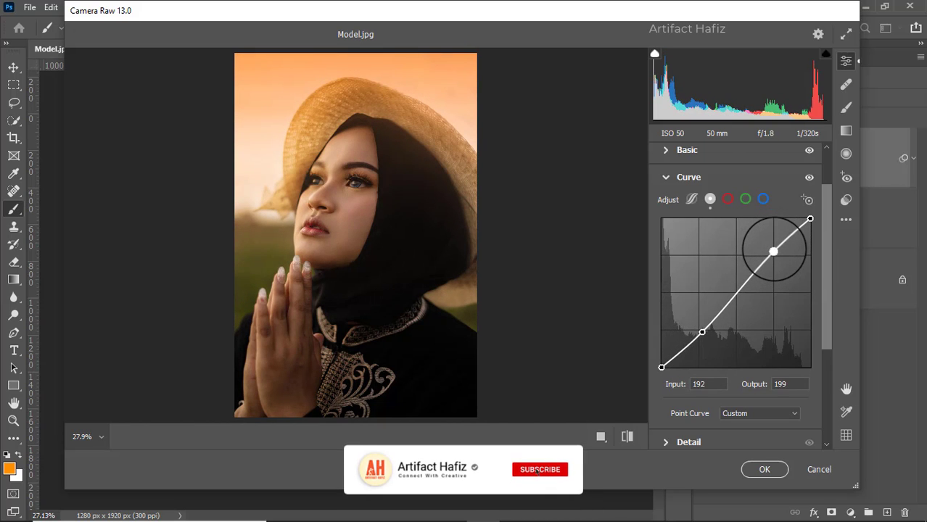
- Shape the red channel curve into a gentle S, lowering the shadows and raising the highlights at input 191, output 197
left_click(728, 198)
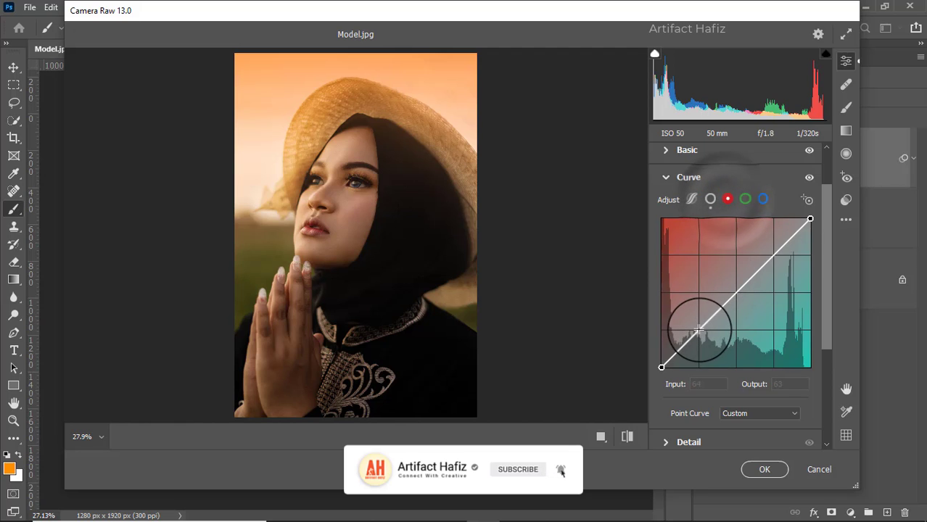
left_click_drag(698, 330, 698, 335)
left_click(773, 257)
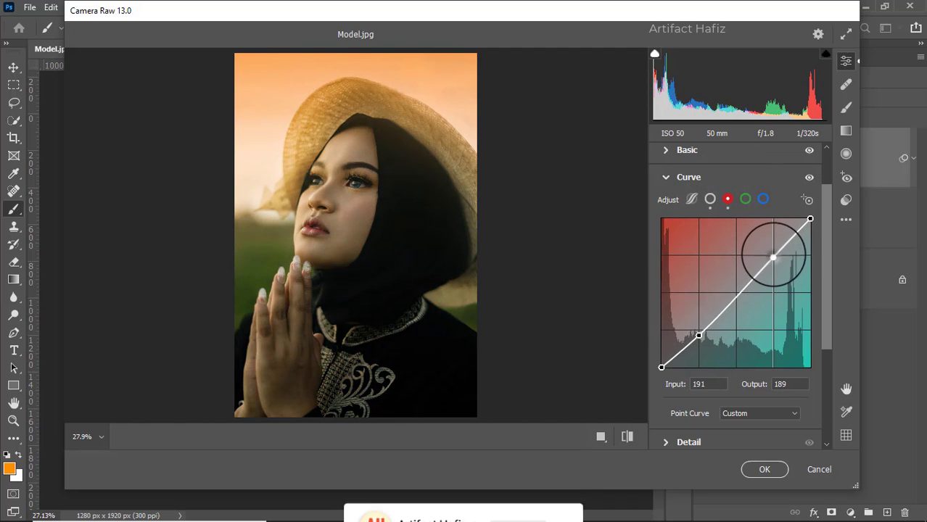
left_click_drag(774, 257, 774, 252)
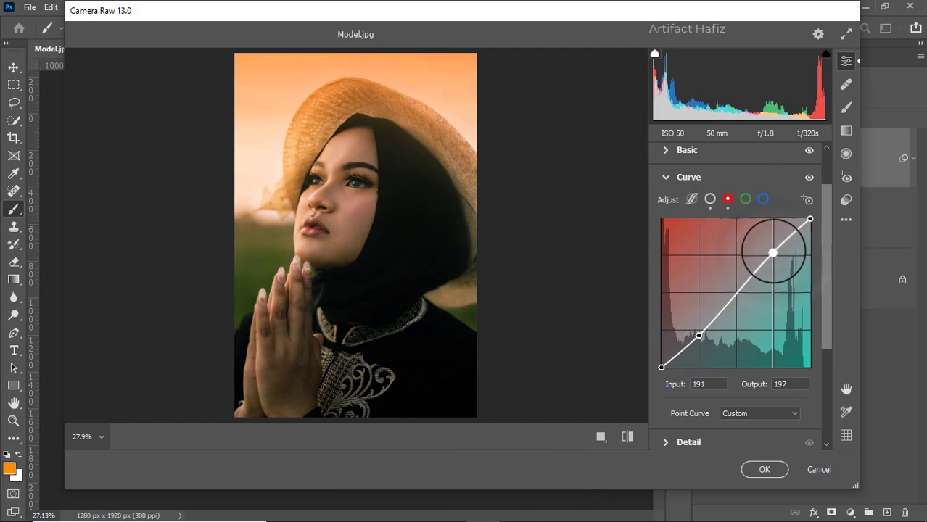
- Shape the green channel curve with points at input 66, output 58 and input 187, output 198
left_click(743, 199)
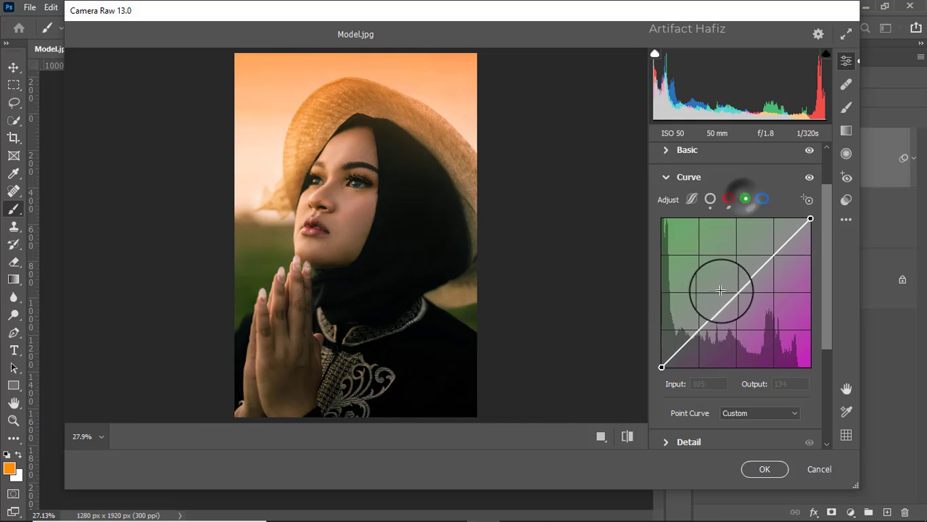
left_click(698, 332)
left_click_drag(698, 332, 700, 335)
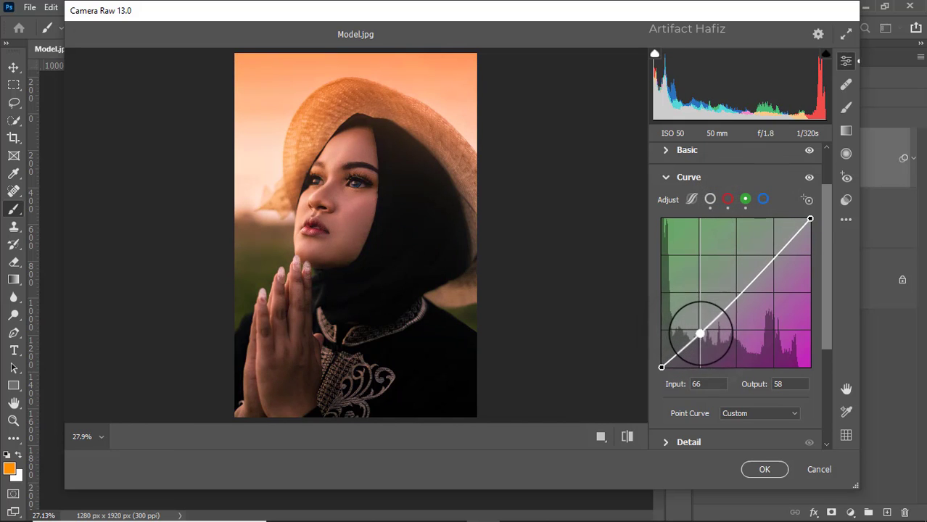
left_click_drag(773, 259, 770, 253)
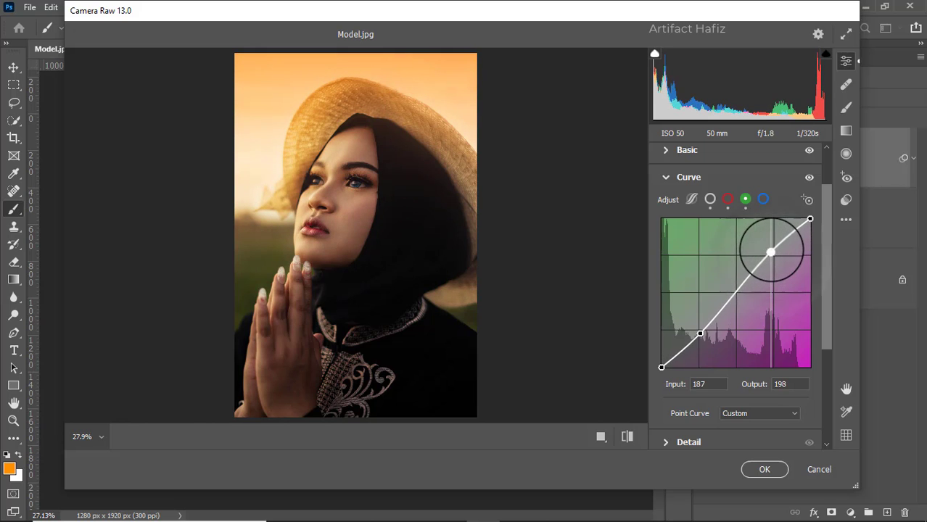
- Shape the blue channel curve into a gentle S, lowering the shadows and raising the highlights at input 195, output 203
left_click(763, 198)
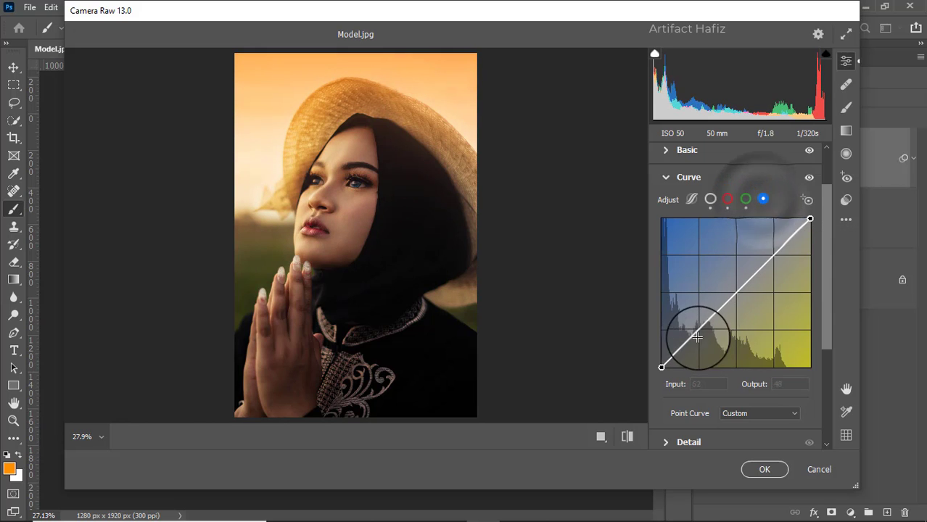
left_click_drag(698, 330, 702, 337)
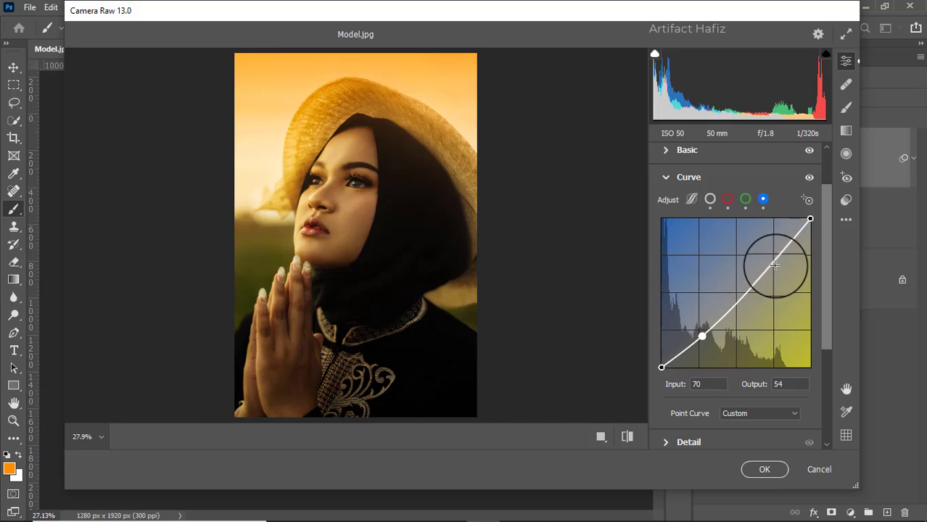
left_click_drag(774, 250, 774, 248)
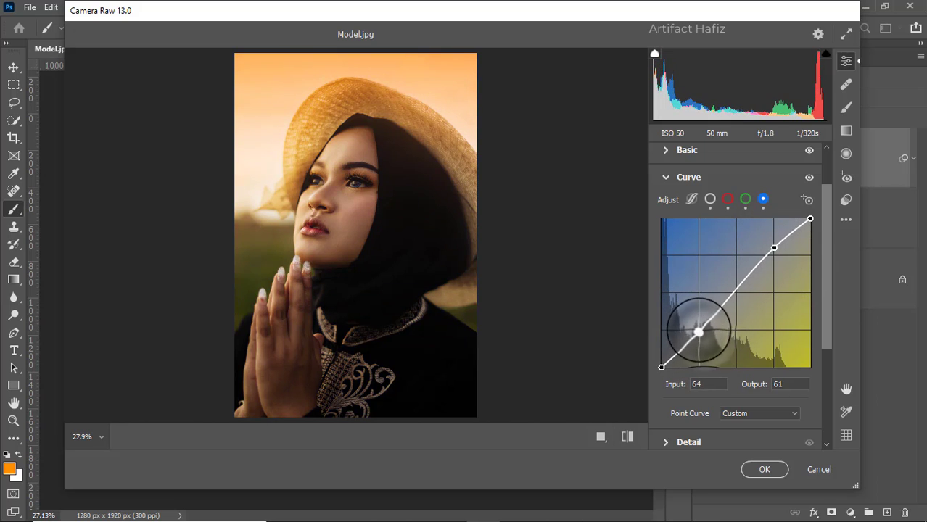
left_click_drag(698, 332, 701, 335)
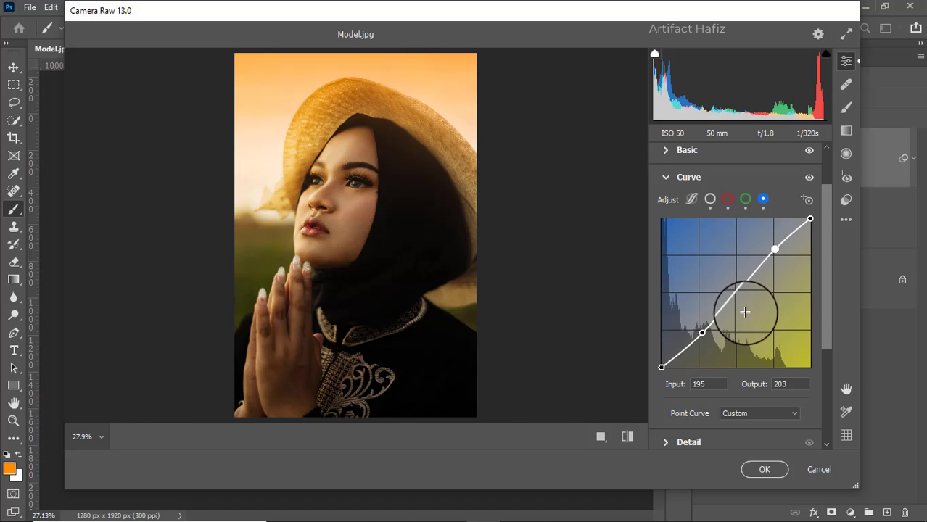
- Set Sharpening to 11 in the Detail adjustments
scroll(745, 312, "down", 3)
left_click(668, 312)
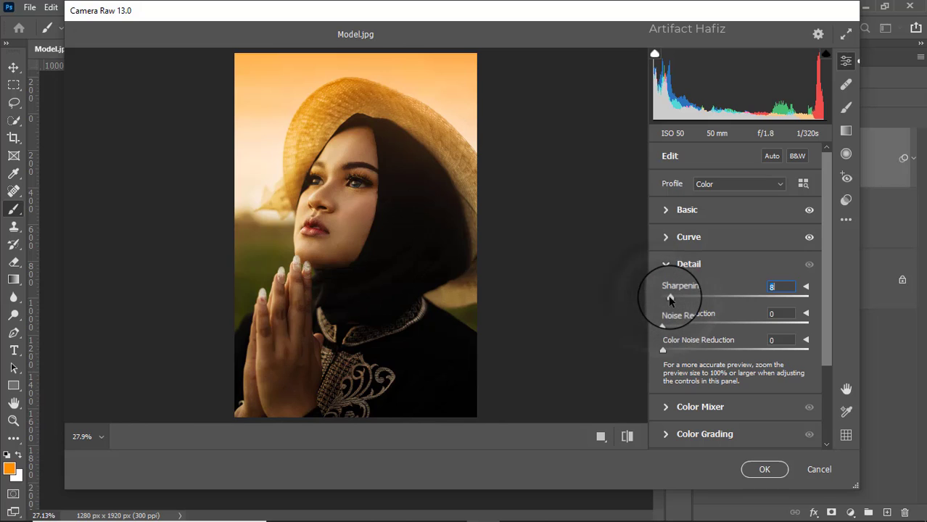
- Set the Color Mixer saturation to +9 for Reds, -3 for Oranges, -53 for Yellows, -100 for Greens and -48 for Aquas
scroll(682, 312, "down", 3)
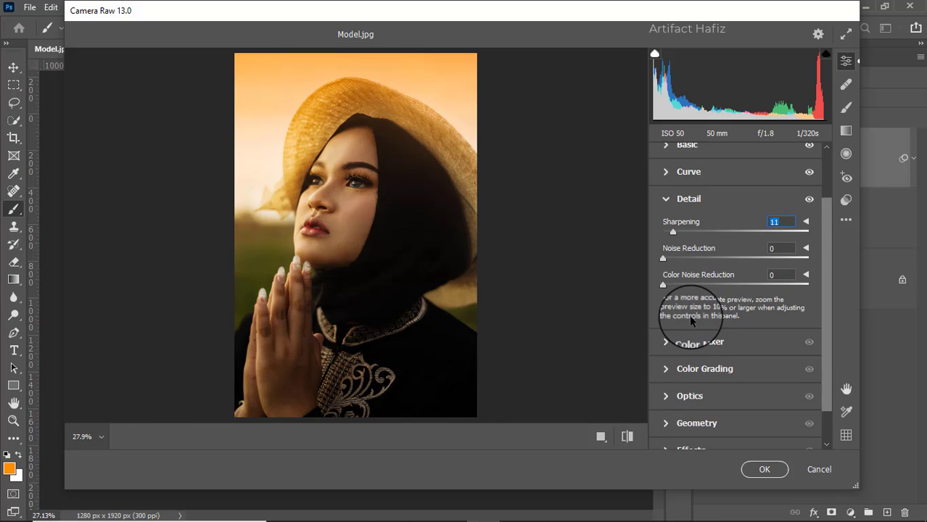
left_click(665, 309)
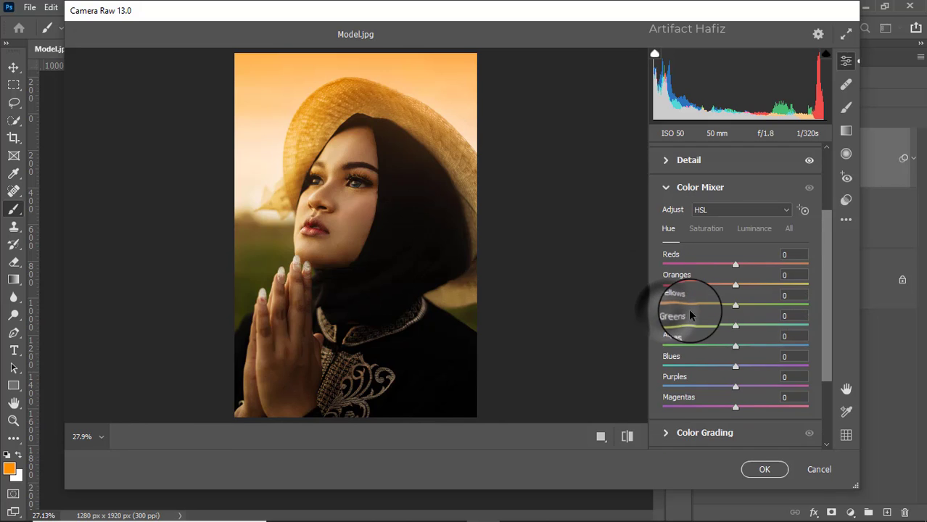
left_click(703, 238)
left_click_drag(730, 305, 742, 265)
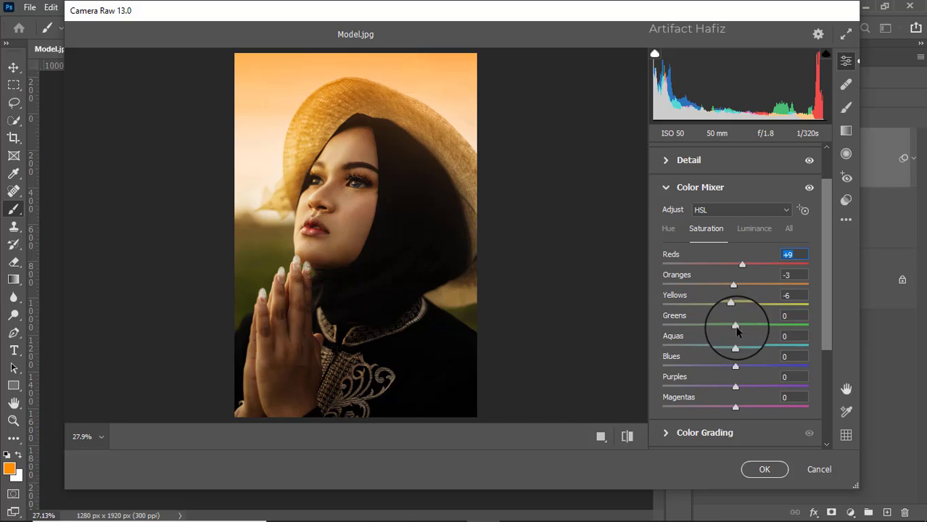
left_click_drag(736, 327, 636, 325)
left_click_drag(734, 347, 699, 353)
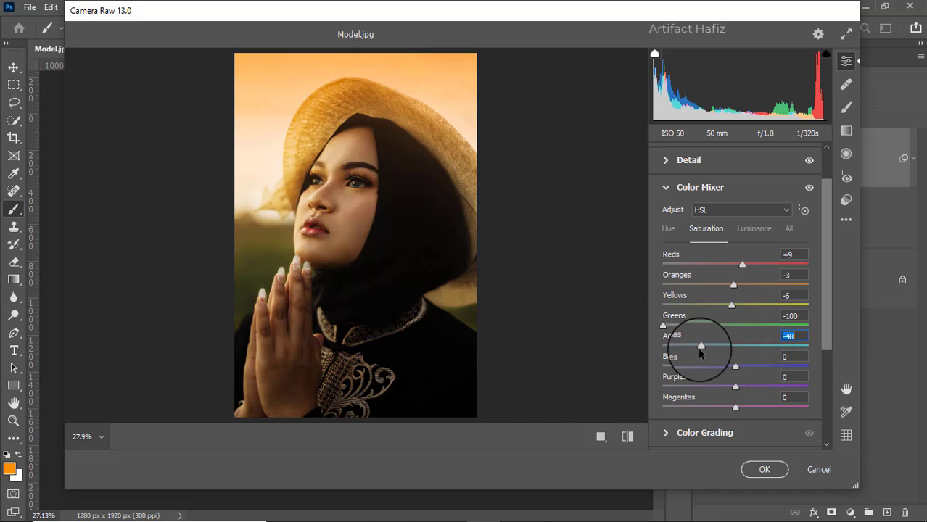
left_click_drag(731, 305, 695, 309)
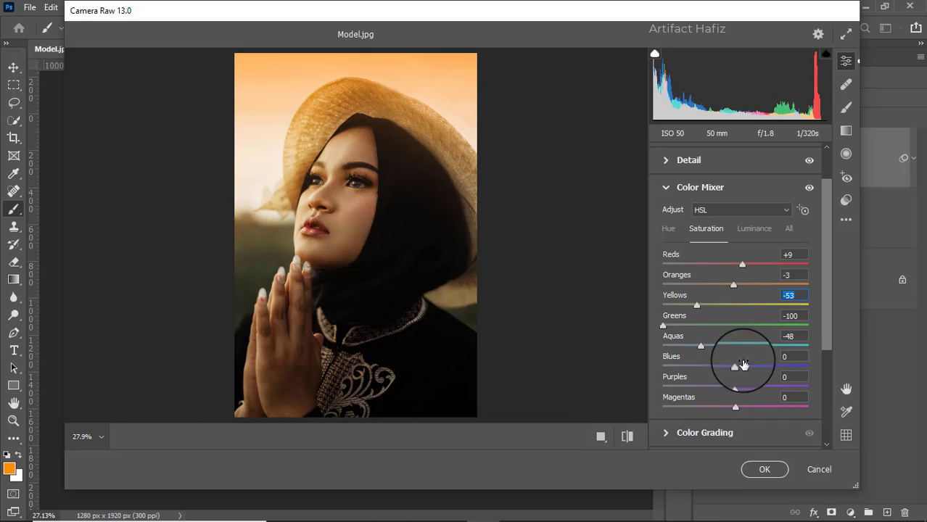
- Set the saturation of Aquas, Blues and Purples to -100 and of Magentas to +11
left_click_drag(735, 367, 735, 368)
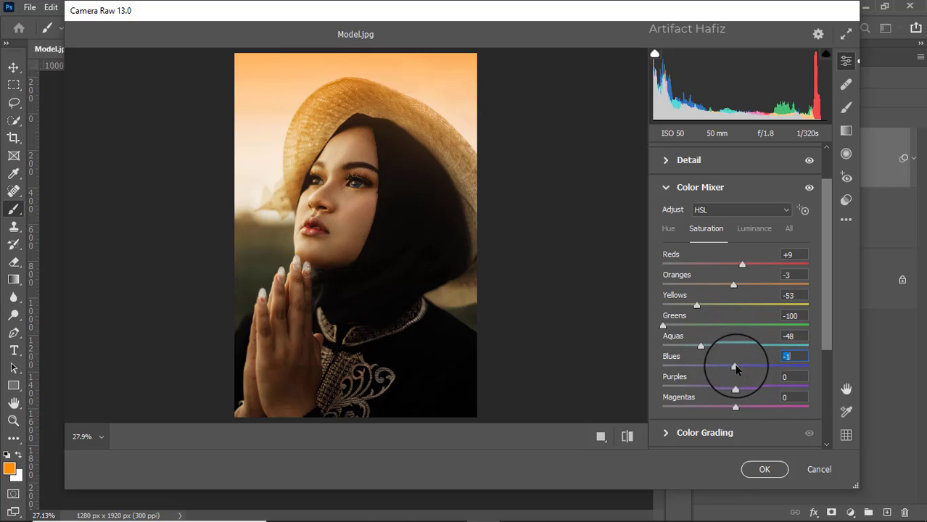
left_click_drag(661, 369, 640, 368)
left_click_drag(701, 347, 620, 348)
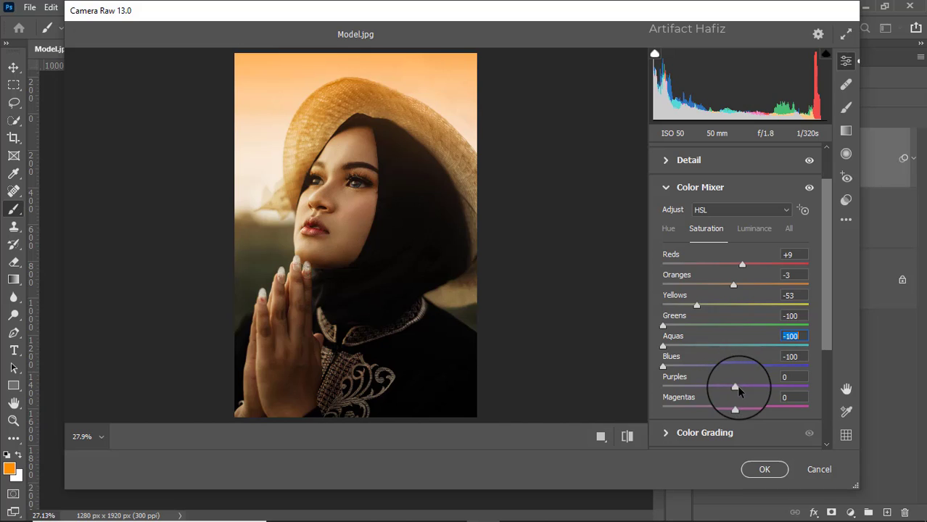
left_click_drag(736, 386, 598, 393)
left_click_drag(736, 406, 573, 406)
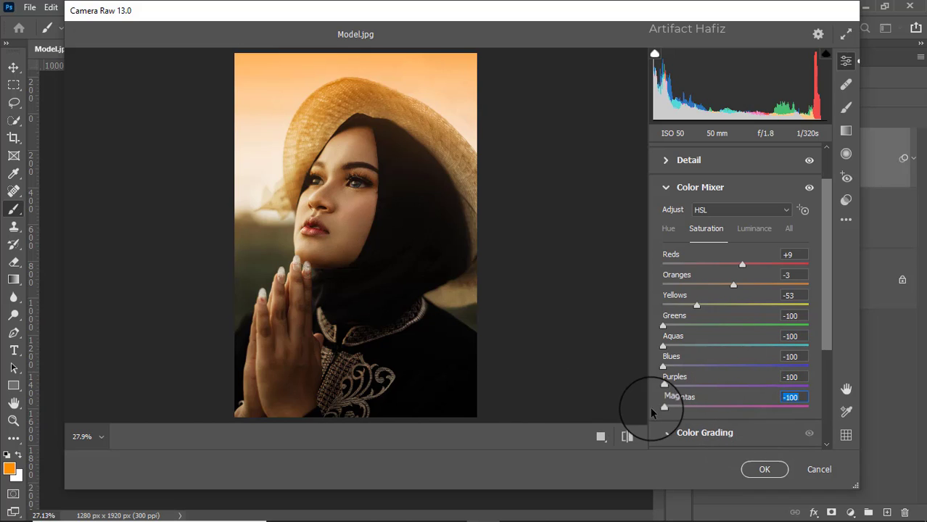
left_click_drag(664, 407, 738, 400)
key("BackSpace")
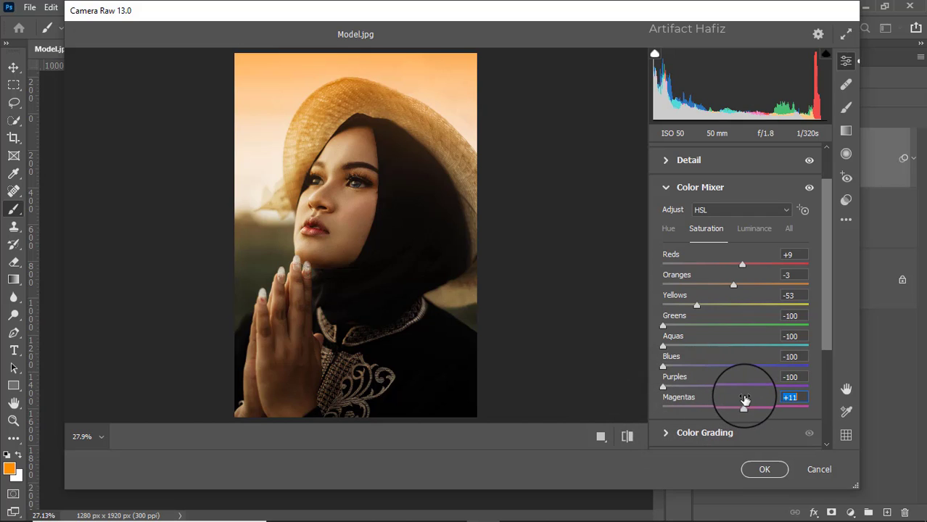
- Set the Color Mixer luminance to Reds +9, Oranges +5, Yellows +11, Greens -16, Aquas -24 and Blues -25
left_click(755, 228)
left_click_drag(735, 288, 743, 287)
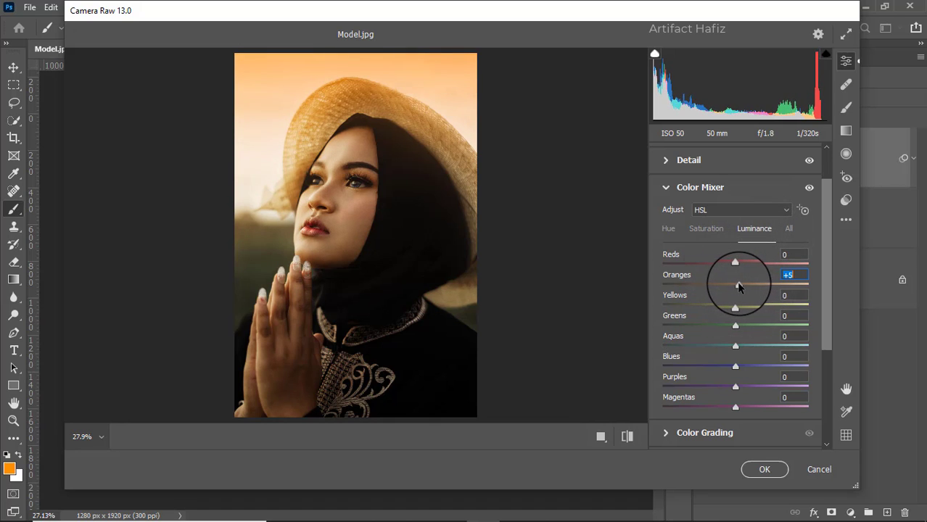
left_click_drag(736, 266, 743, 268)
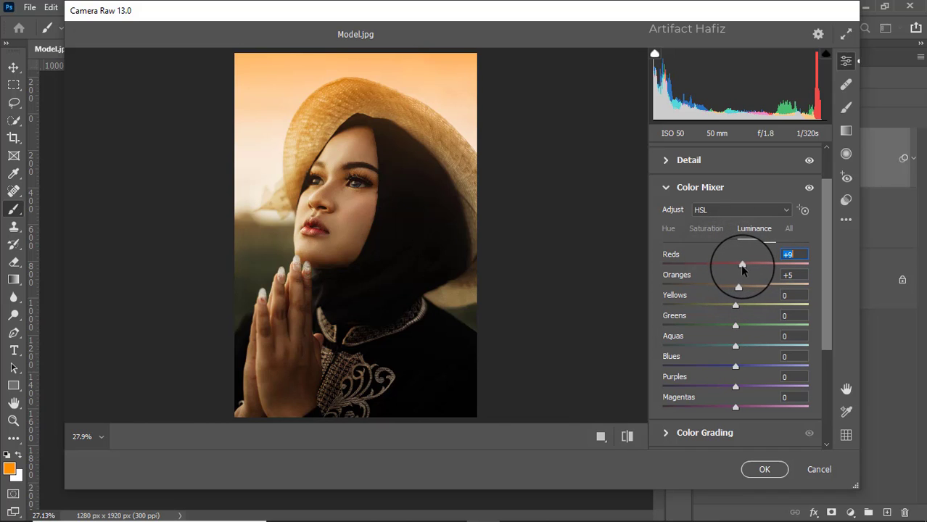
left_click_drag(736, 305, 718, 367)
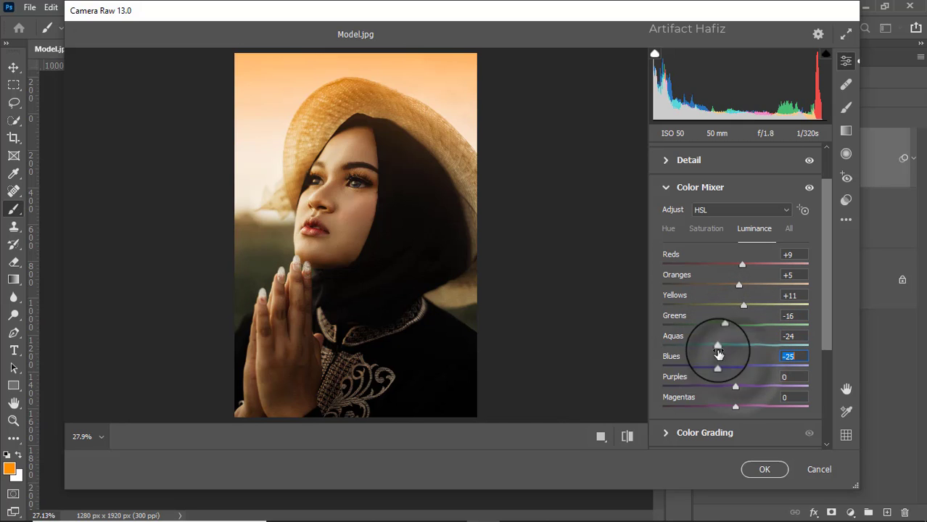
- Set the Color Mixer hue to Oranges +3, Yellows +2, Aquas -100 and Blues -100
left_click(668, 228)
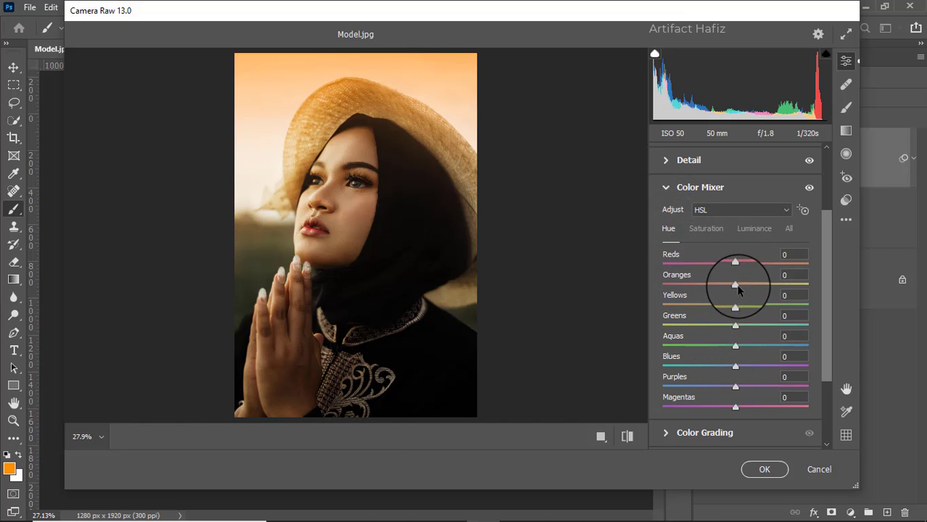
mouse_move(735, 282)
left_mouse_down()
mouse_move(748, 281)
mouse_move(724, 290)
mouse_move(737, 289)
left_mouse_up()
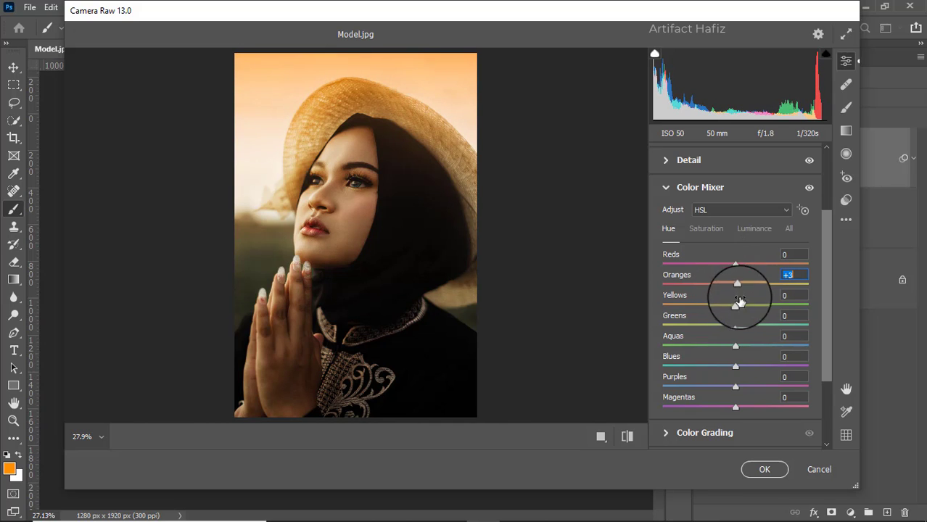
mouse_move(735, 305)
left_mouse_down()
mouse_move(716, 306)
mouse_move(751, 305)
mouse_move(700, 303)
mouse_move(740, 303)
left_mouse_up()
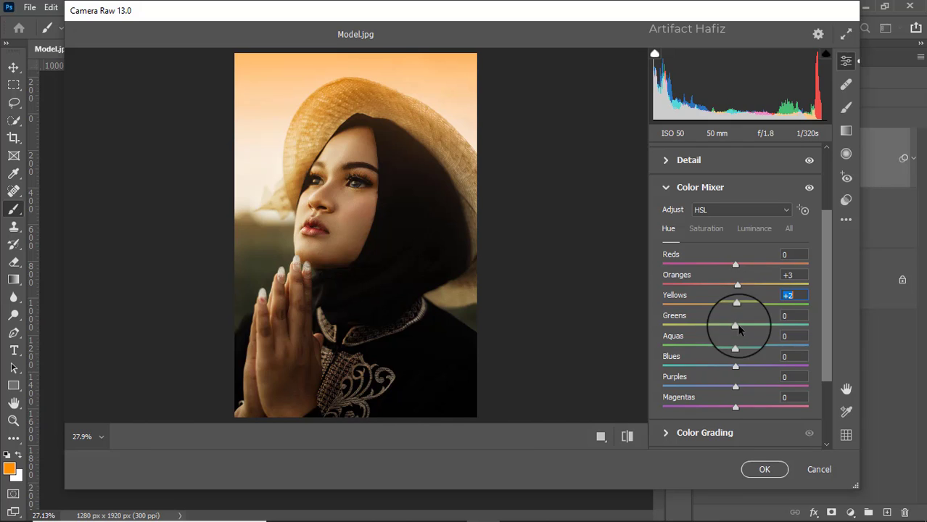
scroll(735, 323, "down", 1)
left_click_drag(735, 312, 599, 319)
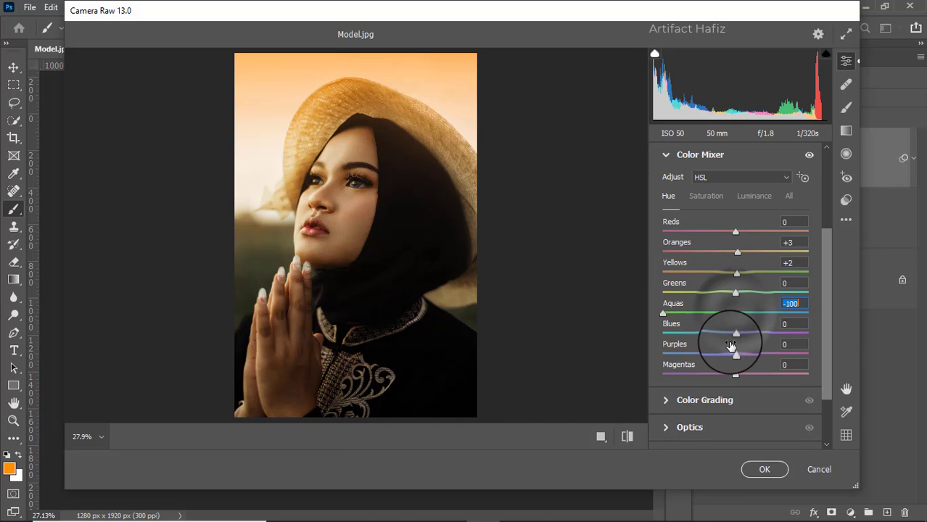
left_click_drag(729, 332, 614, 324)
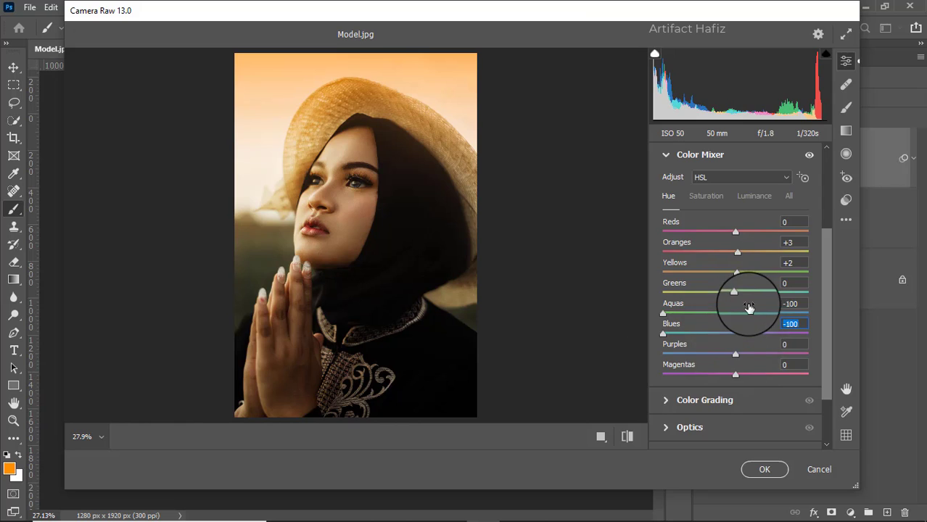
- Color grade the midtones to hue 180, saturation 27 and the shadows to hue 195, saturation 18, and tint the highlights blue
scroll(750, 304, "down", 2)
left_click(665, 328)
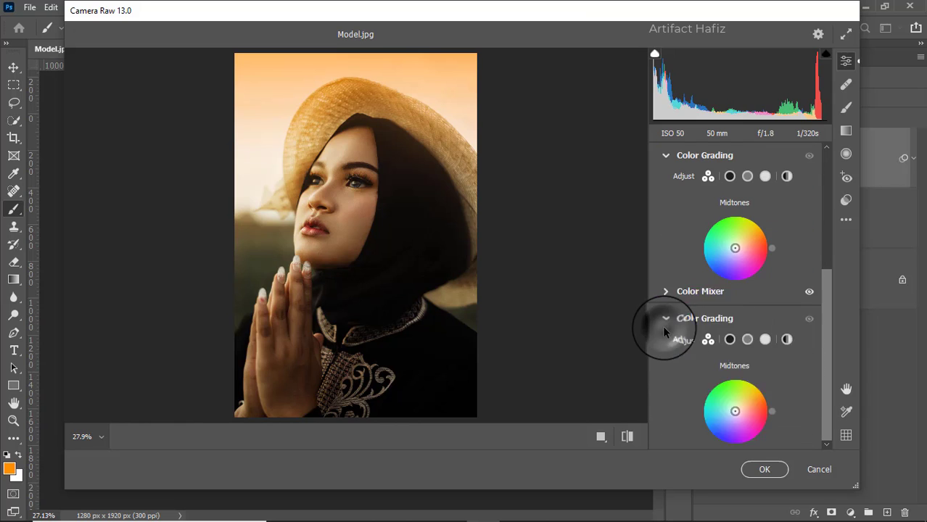
mouse_move(736, 251)
left_mouse_down()
mouse_move(724, 248)
mouse_move(716, 263)
mouse_move(737, 267)
mouse_move(747, 254)
mouse_move(744, 230)
mouse_move(725, 216)
mouse_move(718, 224)
mouse_move(727, 248)
left_mouse_up()
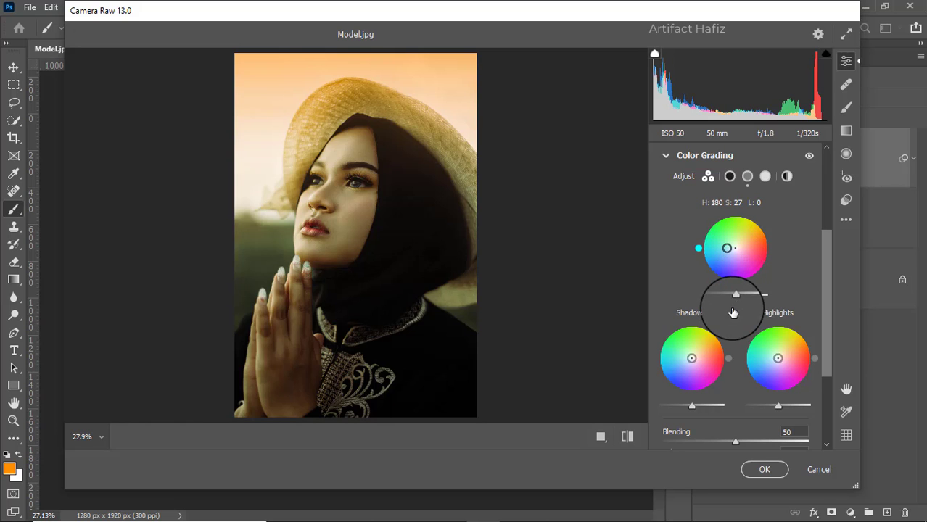
mouse_move(692, 357)
left_mouse_down()
mouse_move(682, 349)
mouse_move(680, 365)
mouse_move(673, 360)
mouse_move(703, 378)
mouse_move(715, 370)
mouse_move(707, 331)
mouse_move(696, 328)
mouse_move(676, 362)
mouse_move(730, 360)
mouse_move(689, 369)
mouse_move(686, 359)
left_mouse_up()
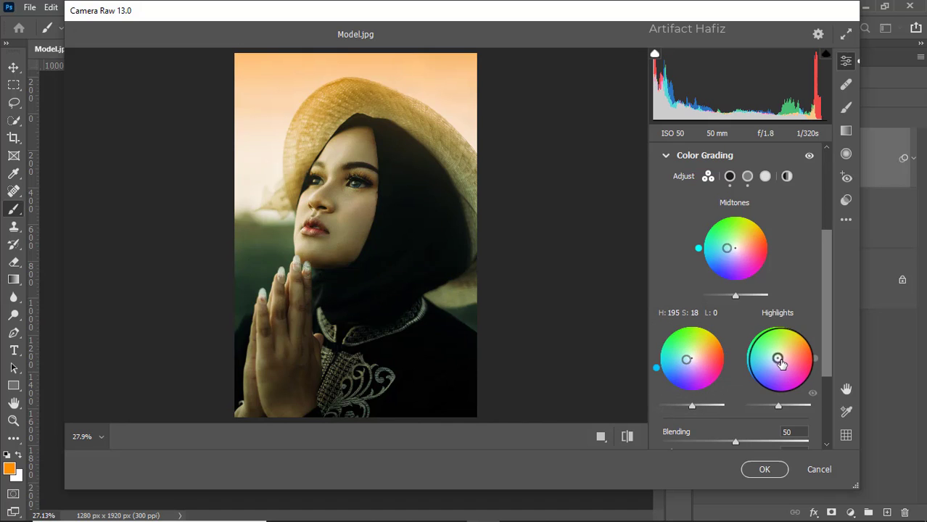
mouse_move(781, 363)
left_mouse_down()
mouse_move(778, 351)
mouse_move(773, 369)
mouse_move(777, 355)
mouse_move(796, 348)
mouse_move(799, 359)
mouse_move(799, 336)
mouse_move(771, 347)
mouse_move(761, 366)
mouse_move(793, 379)
mouse_move(754, 361)
mouse_move(761, 356)
mouse_move(774, 385)
mouse_move(763, 370)
mouse_move(771, 364)
left_mouse_up()
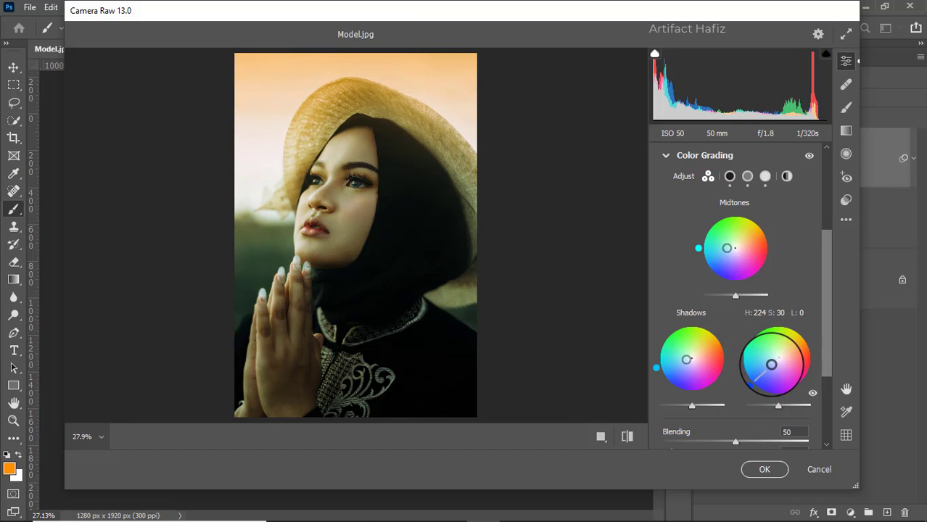
- Add a vignette of -22 with midpoint 43, roundness -11 and feather 73
scroll(786, 311, "down", 3)
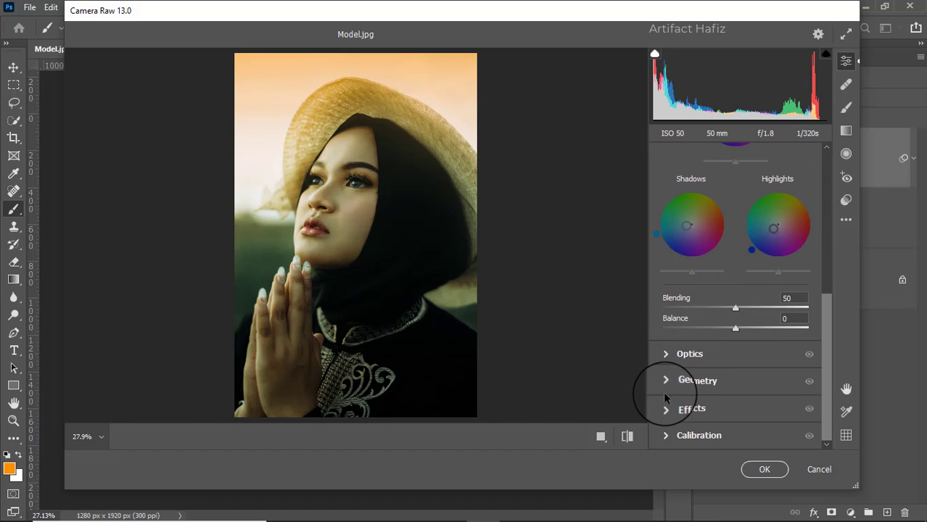
left_click(666, 409)
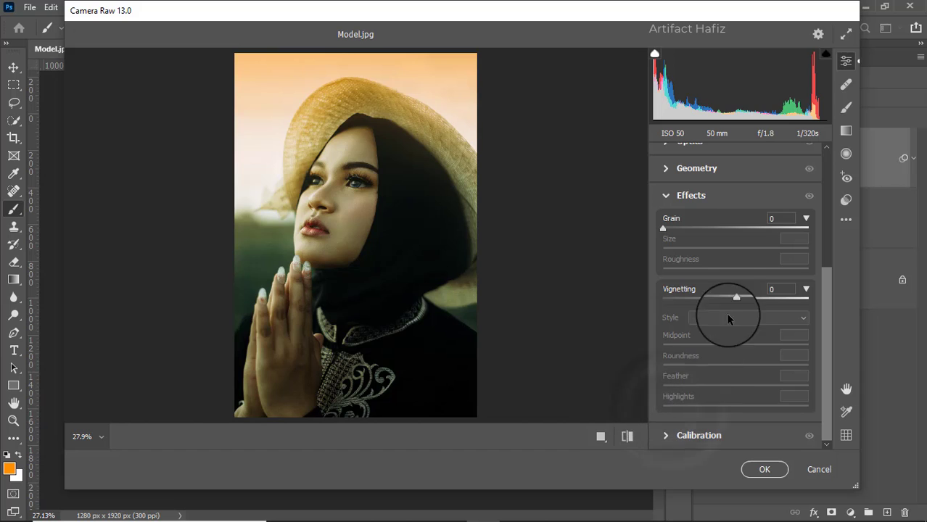
left_click_drag(736, 303, 721, 307)
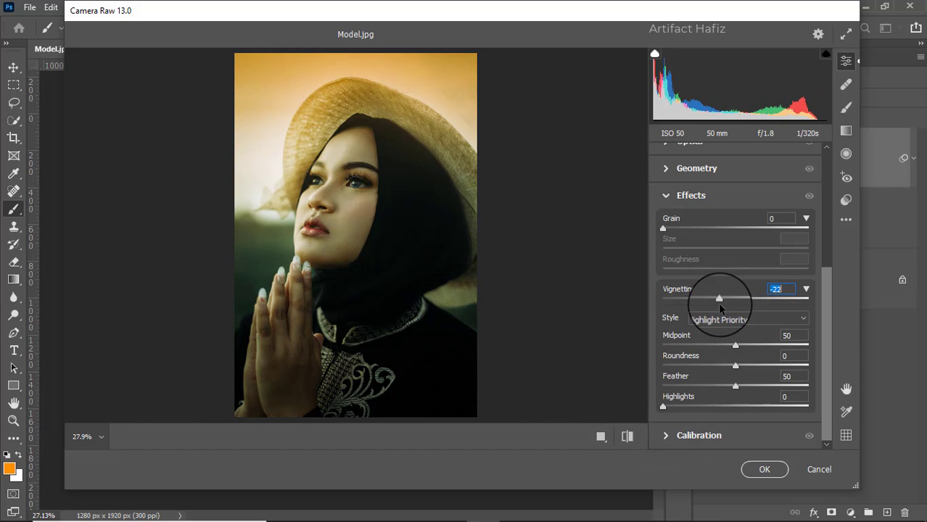
left_click_drag(736, 386, 726, 348)
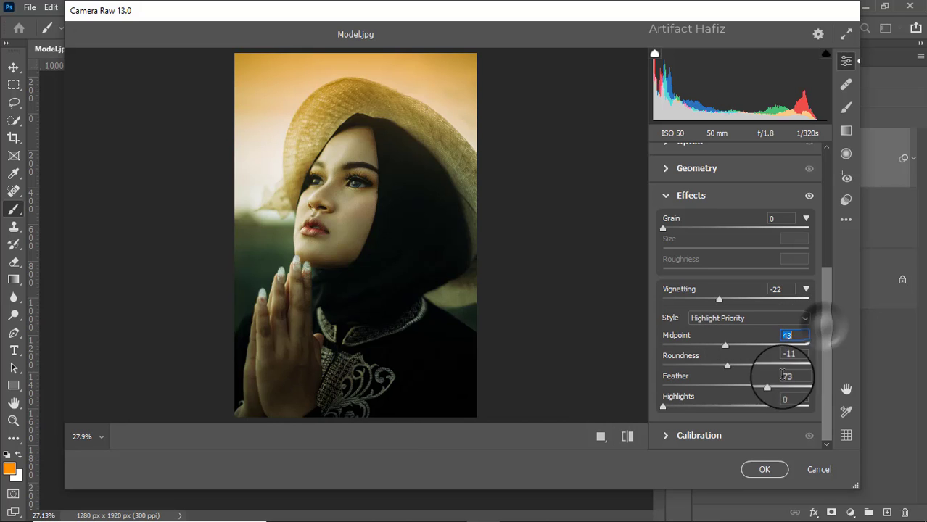
- Calibrate Red Primary to hue -15, saturation -27, Green Primary saturation to +5 and Blue Primary saturation to +17, and apply the filter
left_click(666, 435)
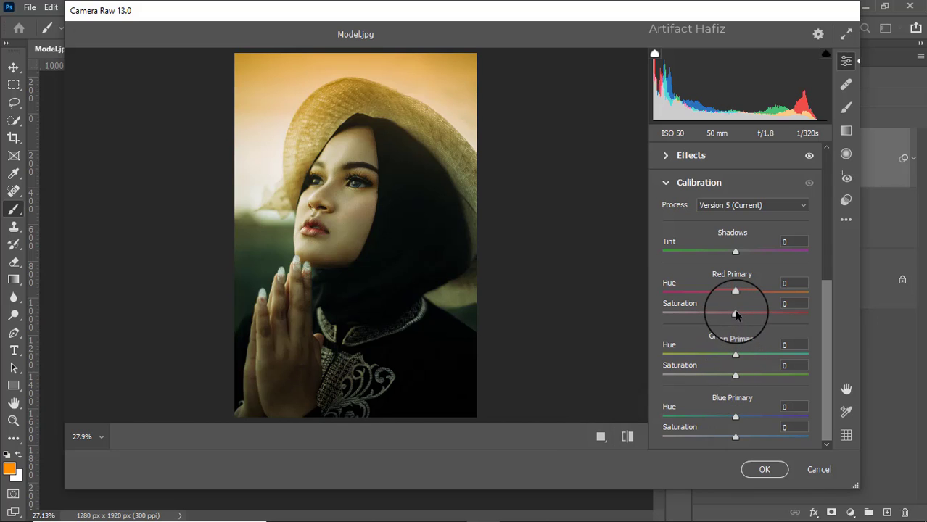
mouse_move(735, 294)
left_mouse_down()
mouse_move(771, 293)
mouse_move(724, 294)
left_mouse_up()
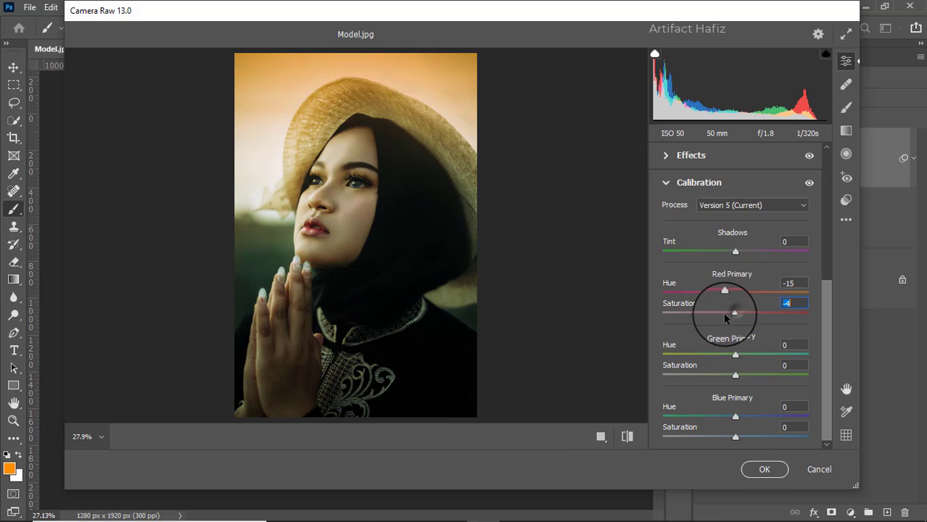
left_click_drag(723, 317, 714, 316)
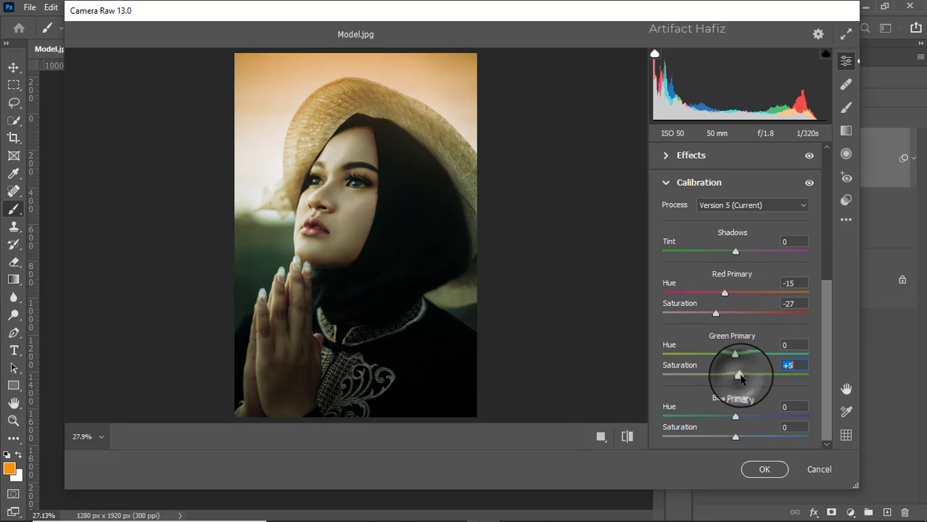
left_click_drag(735, 436, 747, 433)
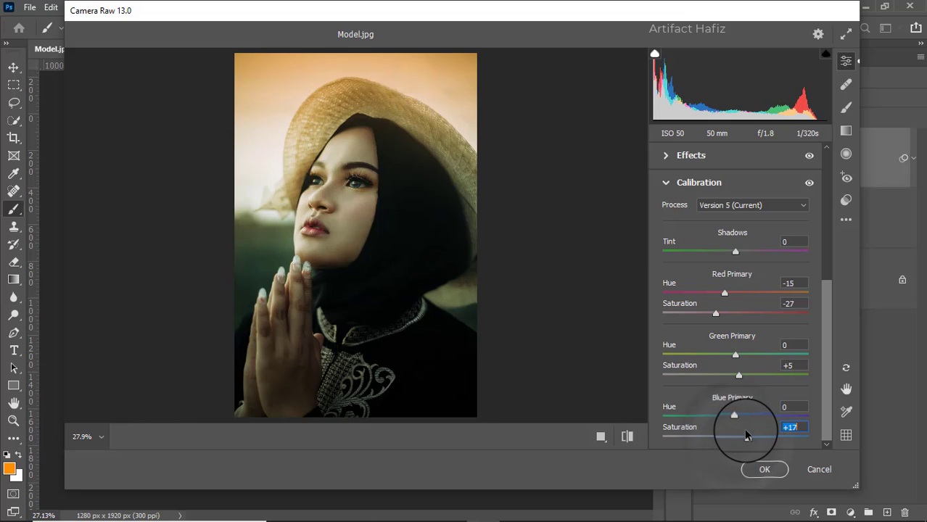
left_click(764, 470)
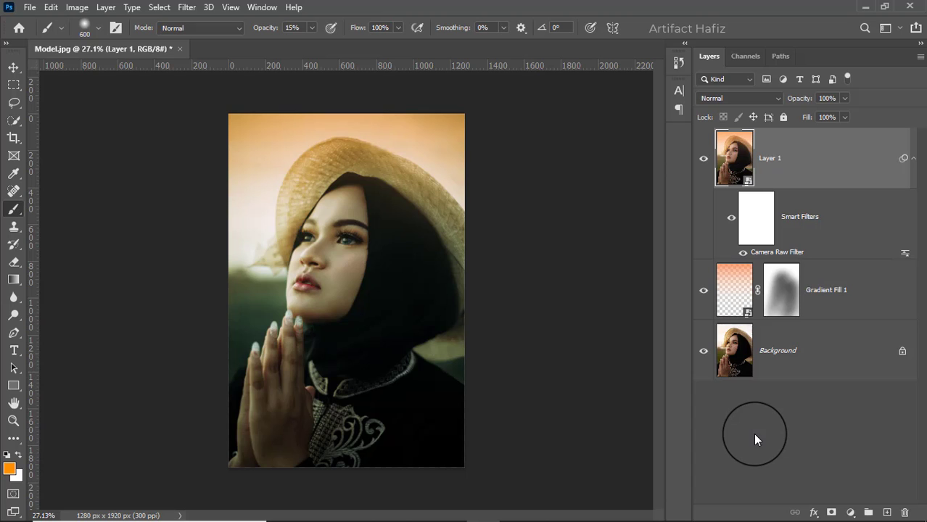
- Compare the graded portrait with the original by hiding and restoring all layers above the Background twice
left_click(703, 351, "alt")
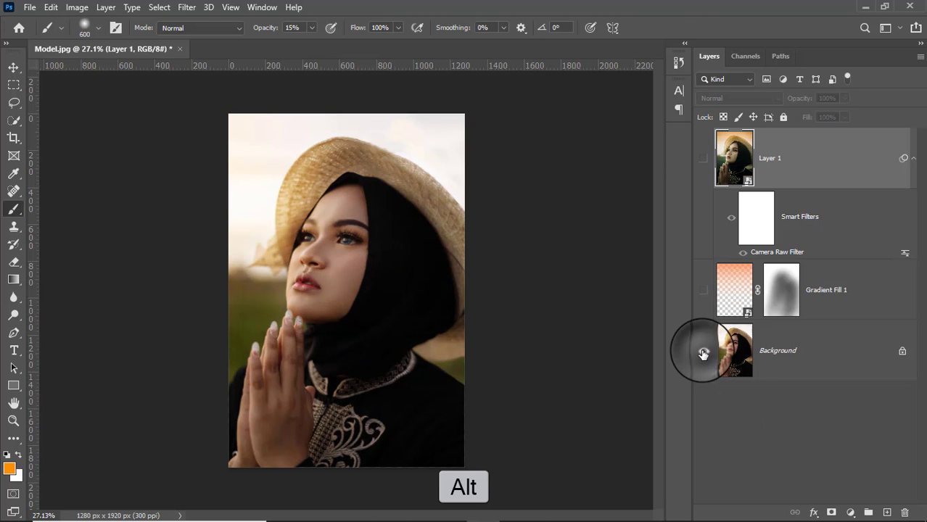
left_click(703, 352, "alt")
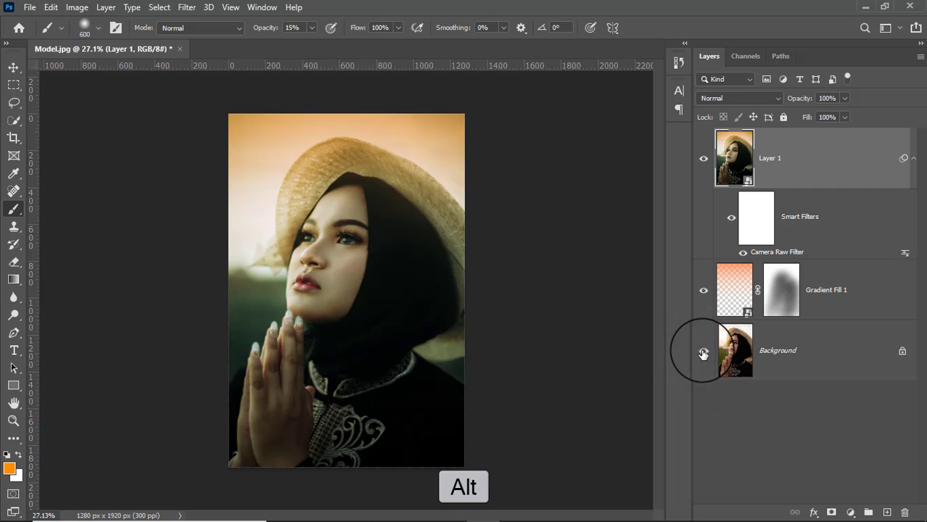
left_click(703, 352, "alt")
left_click(703, 352, "alt")
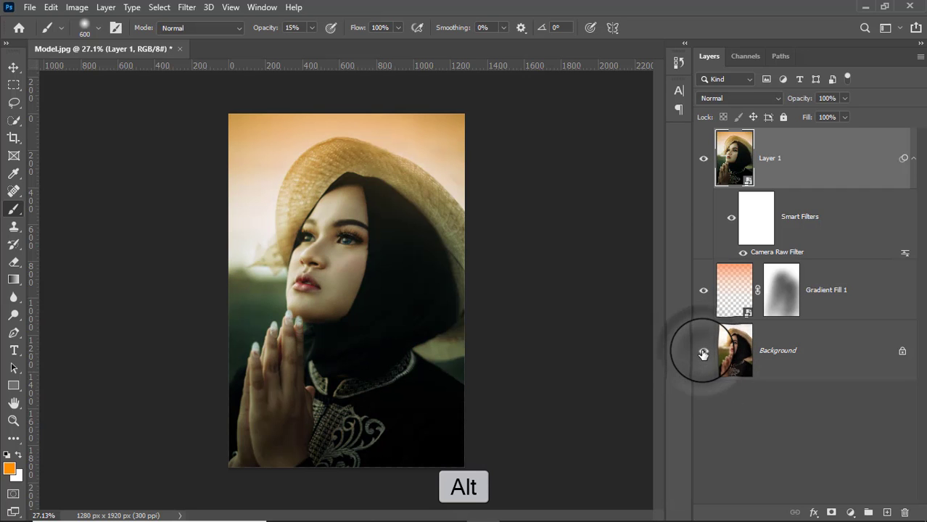